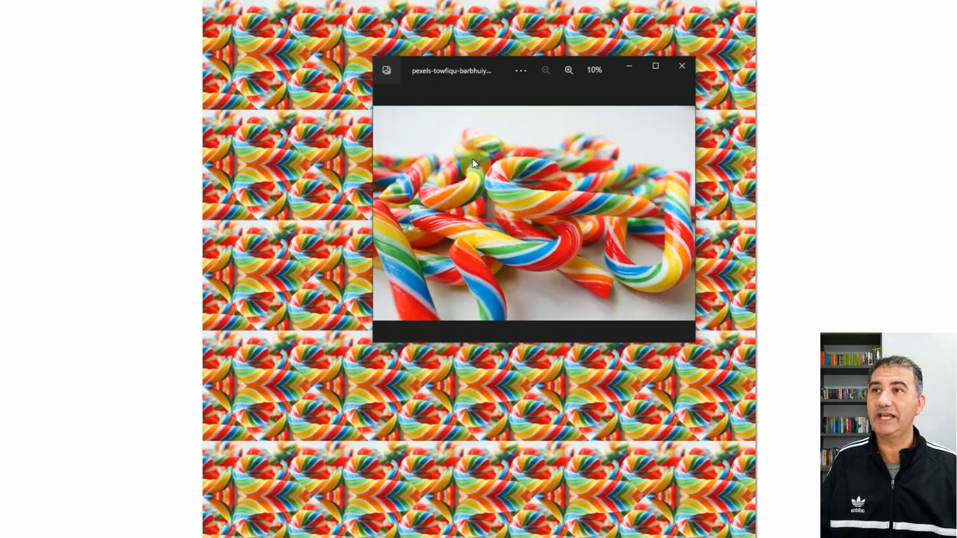
- Move the candy cane photo aside and enter the headings Season, Theme and Colors in B3:D3 of the blank workbook
{"action": "left_click_drag", "start_coordinate": [485, 71], "coordinate": [956, 230]}
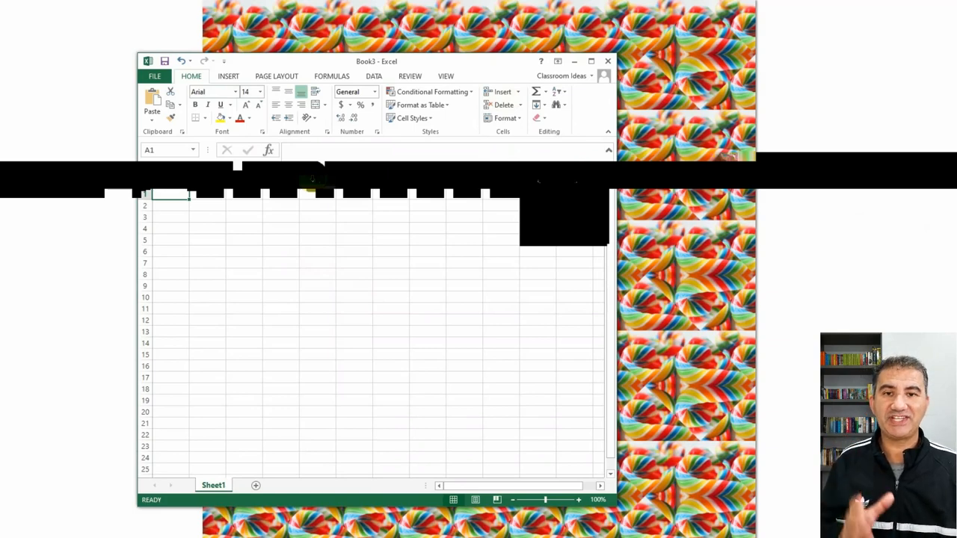
{"action": "left_click", "coordinate": [201, 214]}
{"action": "type", "text": "Season"}
{"action": "key", "text": "Tab"}
{"action": "type", "text": "Theme"}
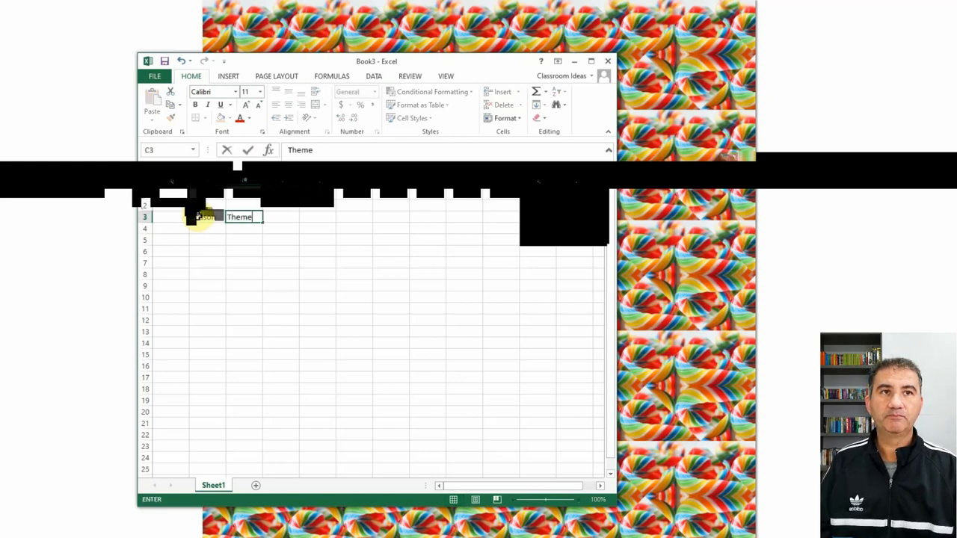
{"action": "key", "text": "Tab"}
{"action": "type", "text": "Color"}
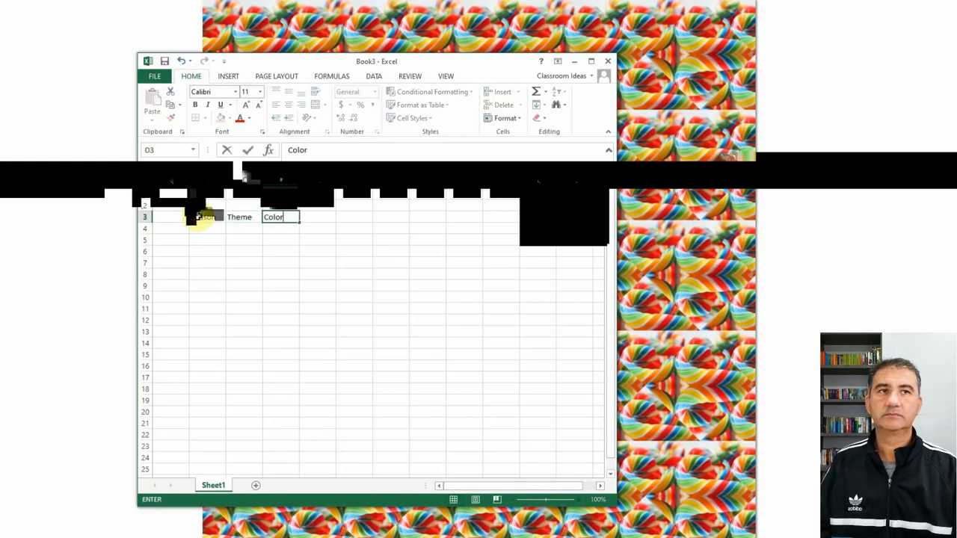
{"action": "type", "text": "s"}
{"action": "key", "text": "Tab"}
- Enter the headings Adjectives, Emotion and For Who? in cells E3:G3
{"action": "type", "text": "Adjectives"}
{"action": "key", "text": "Tab"}
{"action": "type", "text": "Emotio"}
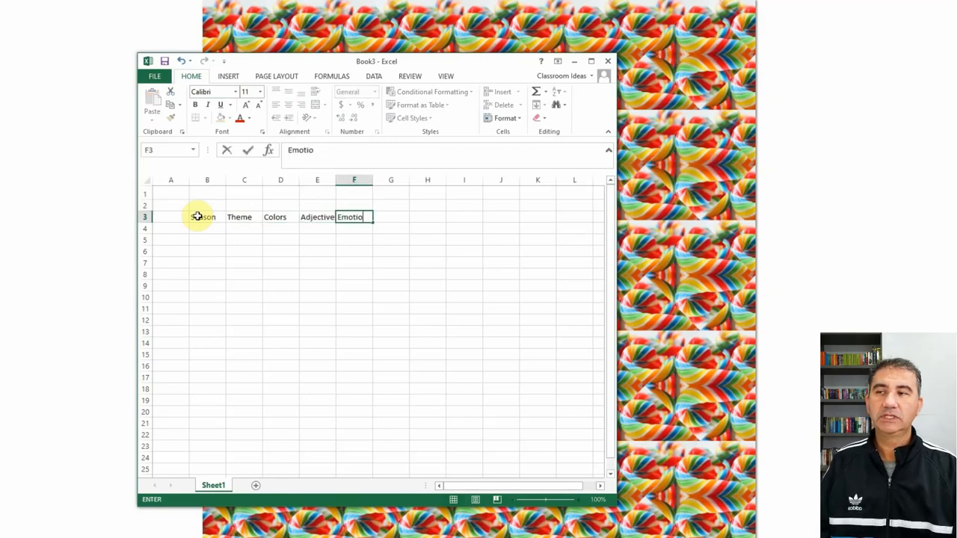
{"action": "type", "text": "n"}
{"action": "key", "text": "Tab"}
{"action": "type", "text": "For Who"}
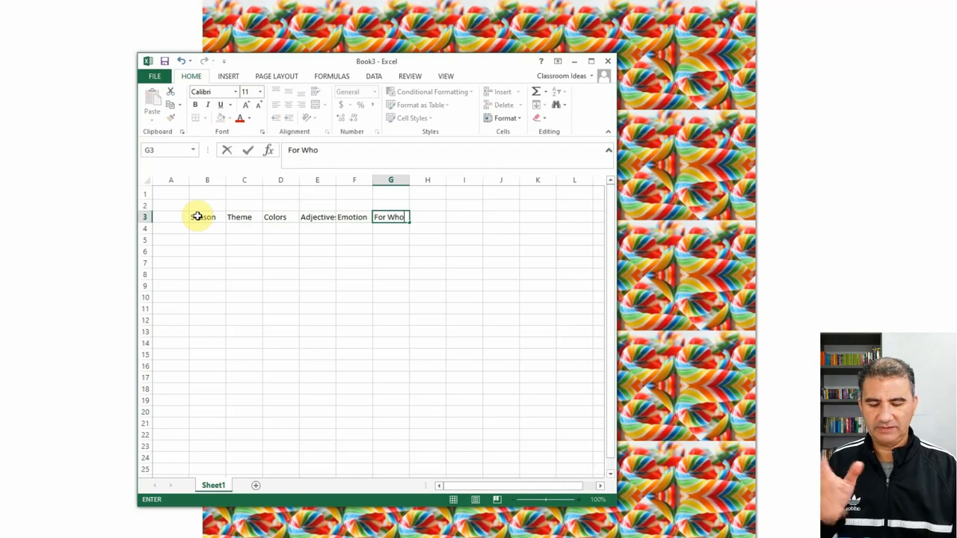
{"action": "type", "text": "?"}
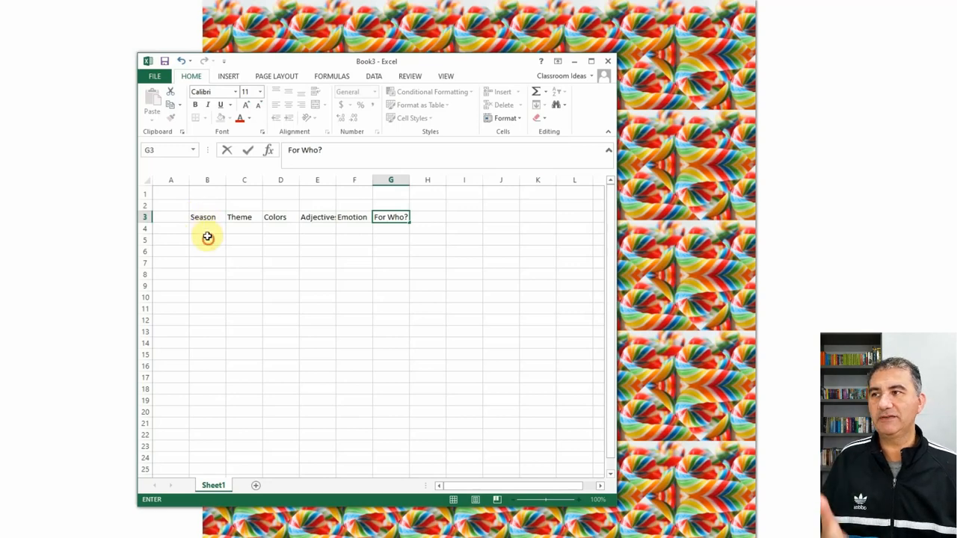
- Enter Chistmas in cell B5 beneath the Season heading
{"action": "left_click", "coordinate": [208, 240]}
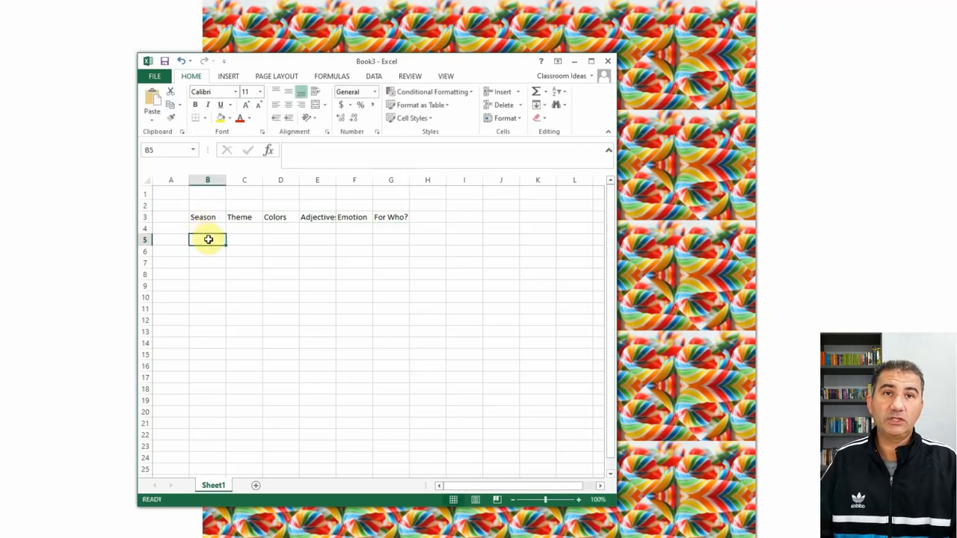
{"action": "type", "text": "Chistmas"}
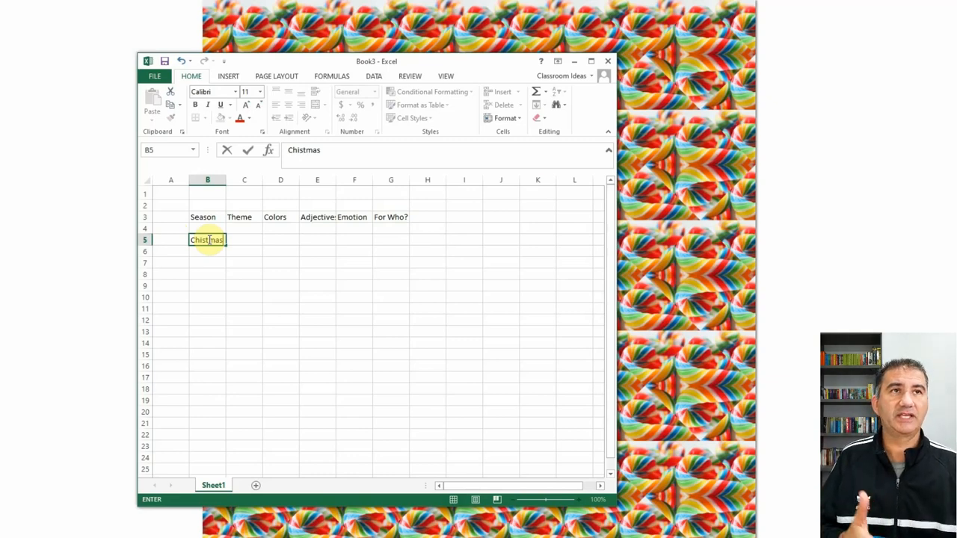
- Bring up the prepared Book2 workbook and go through the Season column's keywords in B5:B11
{"action": "key", "text": "alt+Tab"}
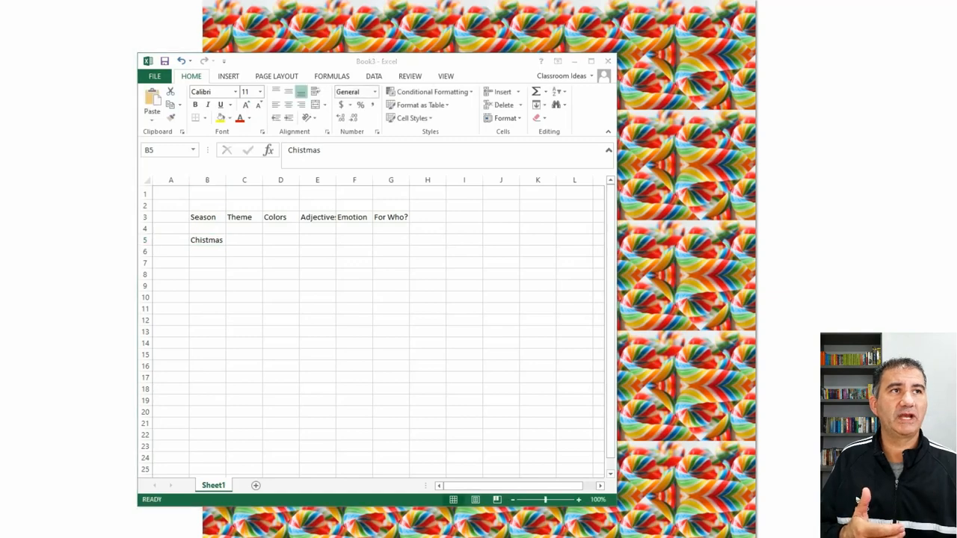
{"action": "left_click_drag", "start_coordinate": [589, 1], "coordinate": [491, 67]}
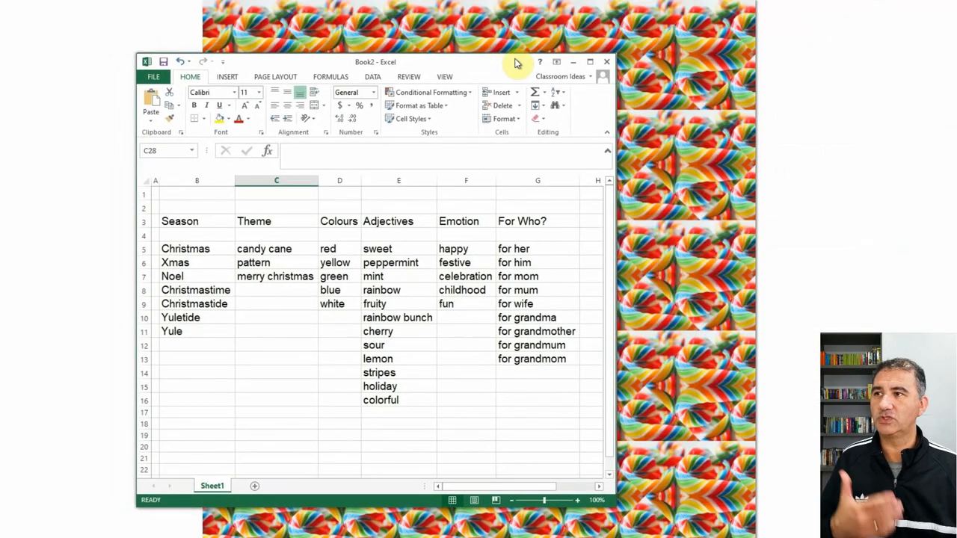
{"action": "left_click", "coordinate": [196, 252]}
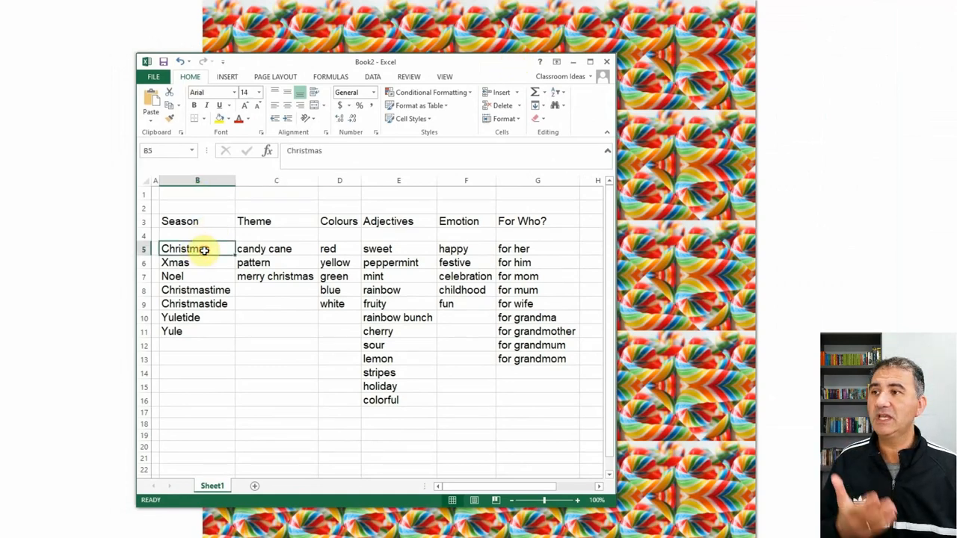
{"action": "left_click", "coordinate": [210, 266]}
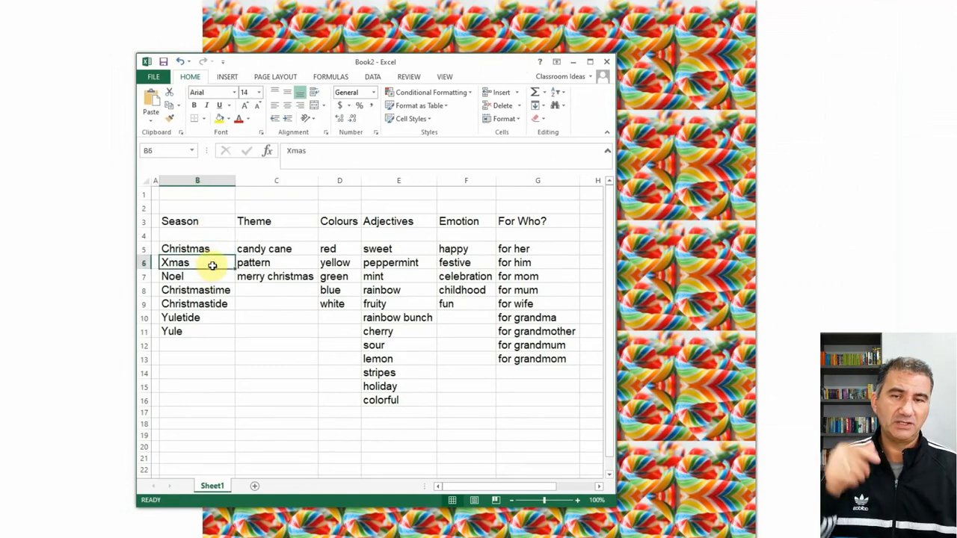
{"action": "key", "text": "Down"}
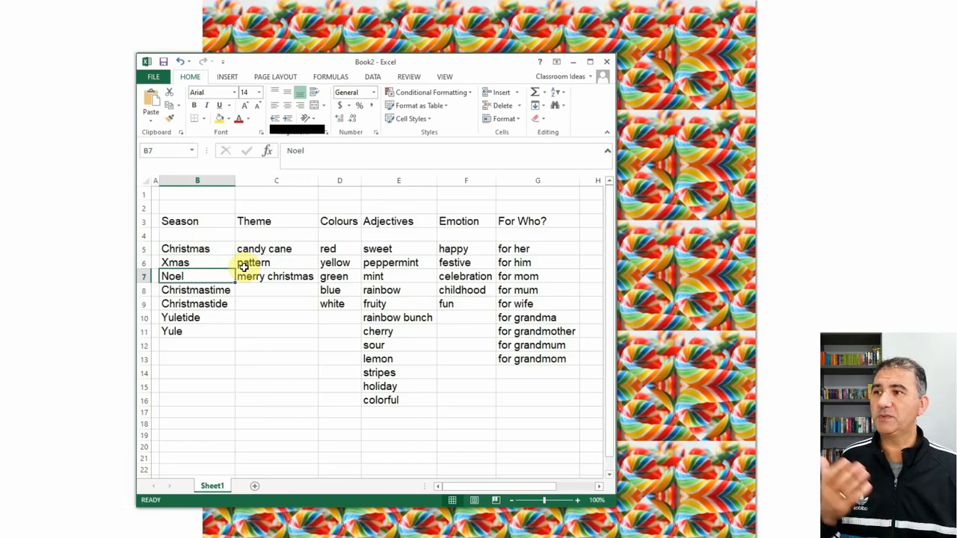
{"action": "left_click", "coordinate": [222, 290]}
{"action": "left_click", "coordinate": [222, 305]}
{"action": "left_click", "coordinate": [219, 319]}
{"action": "left_click", "coordinate": [203, 332]}
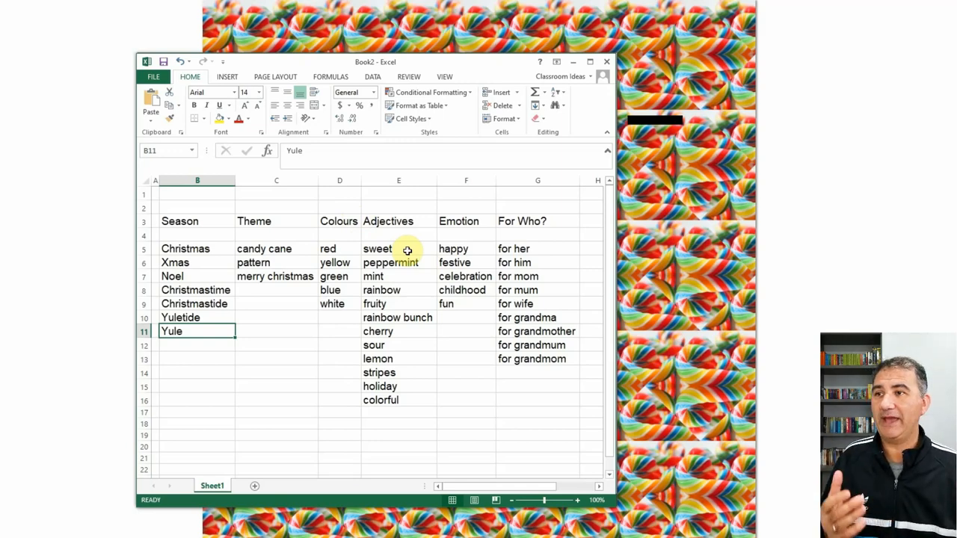
- Go through the Adjectives column's keywords one by one, from sweet to colorful
{"action": "left_click", "coordinate": [407, 250]}
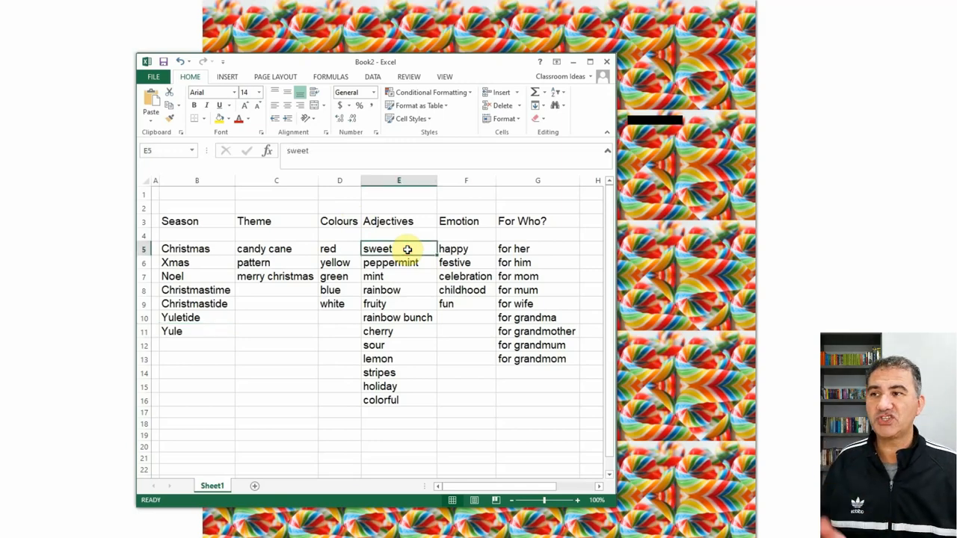
{"action": "left_click", "coordinate": [408, 262]}
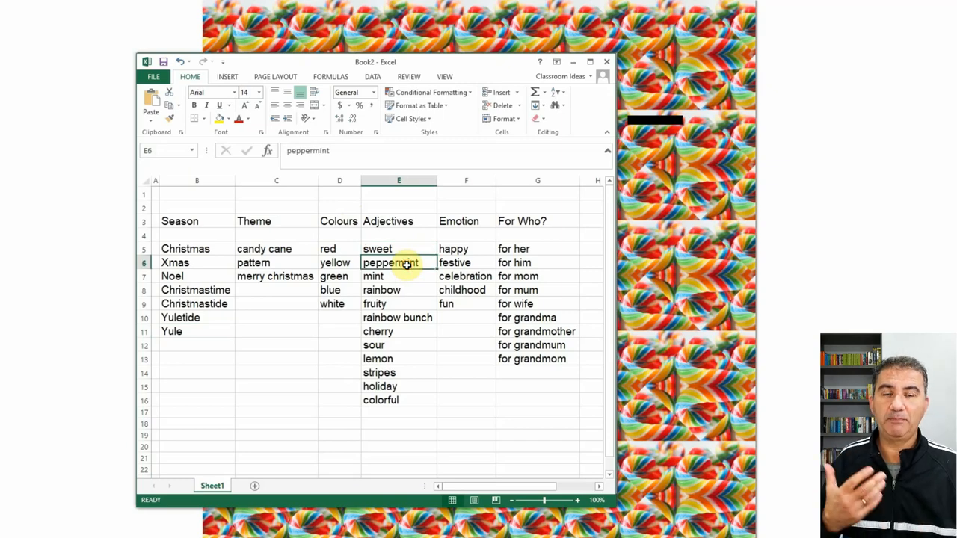
{"action": "left_click", "coordinate": [397, 276]}
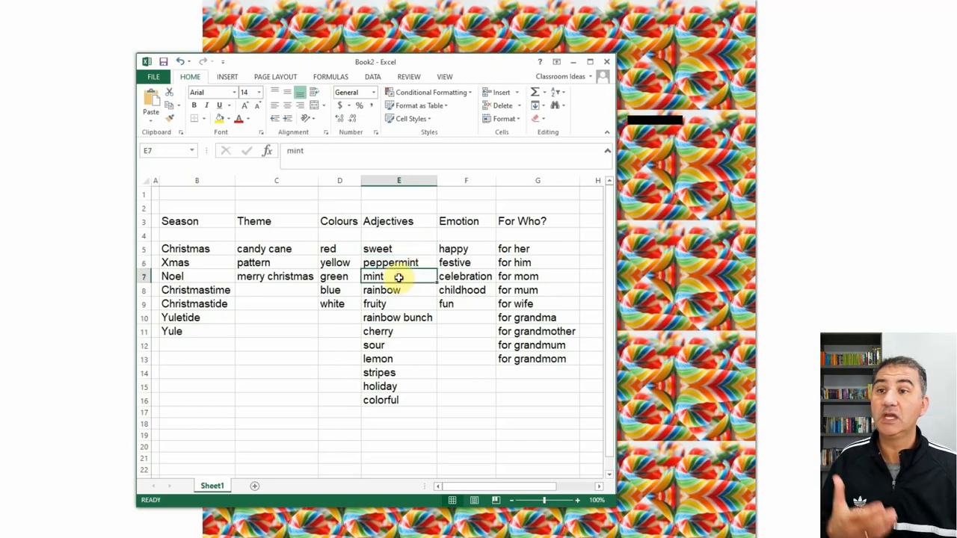
{"action": "left_click", "coordinate": [410, 291]}
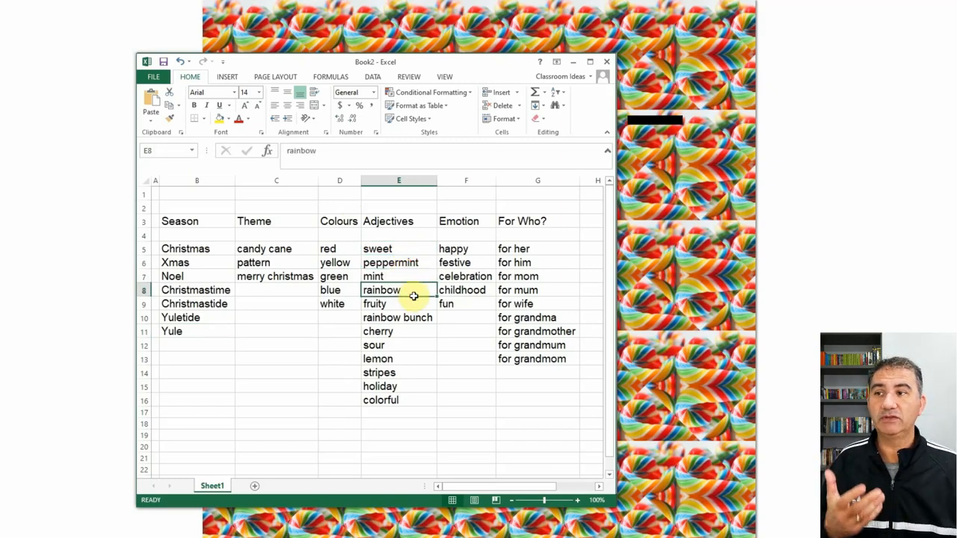
{"action": "left_click", "coordinate": [412, 302]}
{"action": "left_click", "coordinate": [406, 319]}
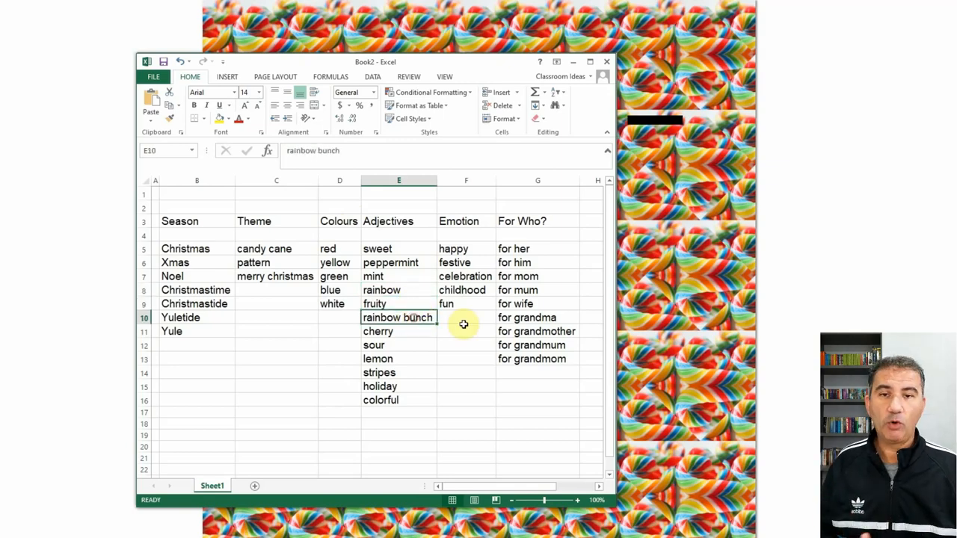
{"action": "left_click", "coordinate": [415, 334]}
{"action": "left_click", "coordinate": [412, 346]}
{"action": "left_click", "coordinate": [410, 361]}
{"action": "left_click", "coordinate": [410, 374]}
{"action": "left_click", "coordinate": [406, 386]}
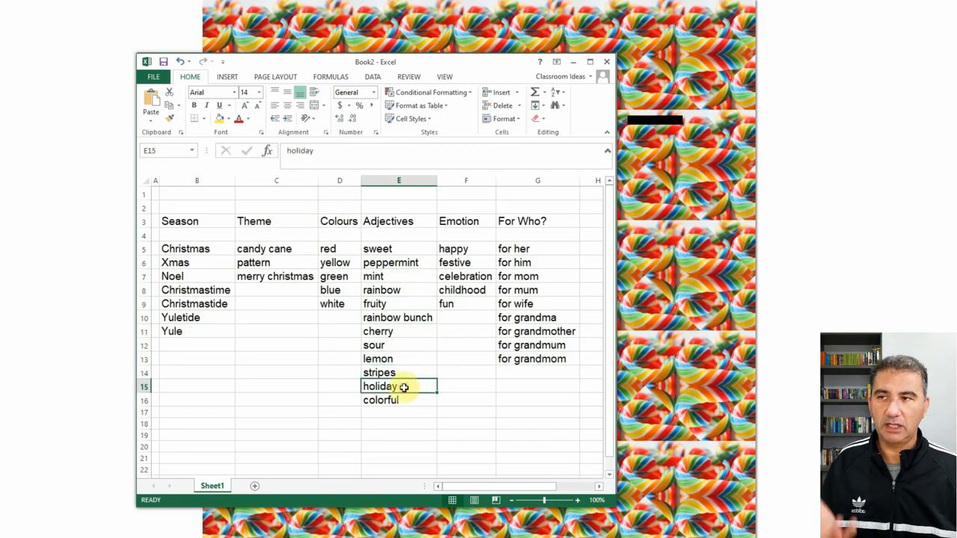
{"action": "left_click", "coordinate": [398, 400]}
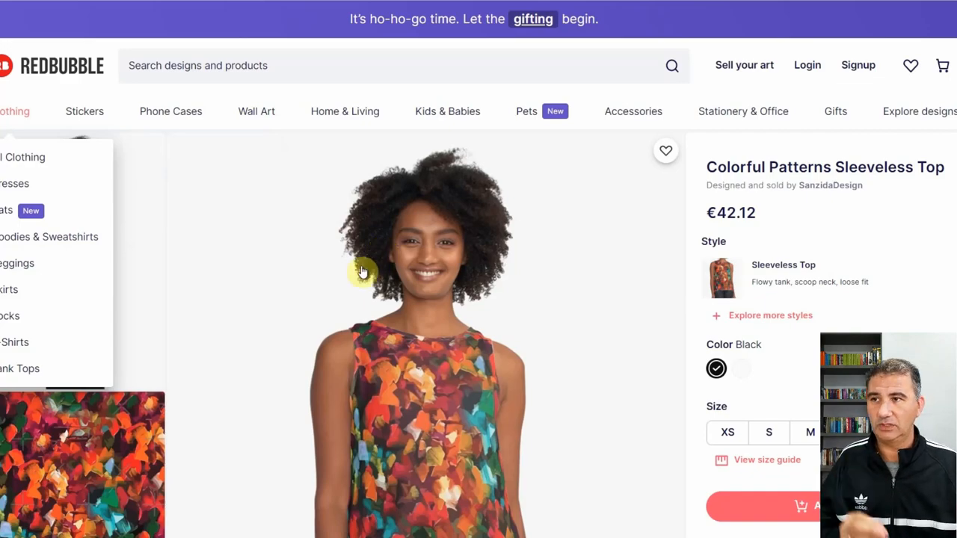
- Open the pattern tag from All Product Tags on the Colorful Patterns Sleeveless Top page separately and view its results
{"action": "scroll", "coordinate": [366, 269], "scroll_direction": "down", "scroll_amount": 5}
{"action": "scroll", "coordinate": [364, 270], "scroll_direction": "down", "scroll_amount": 15}
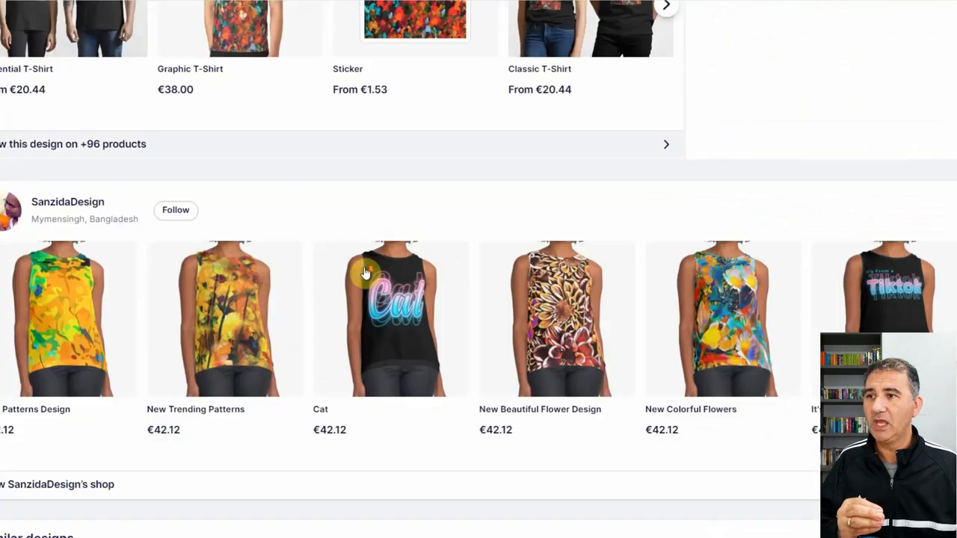
{"action": "scroll", "coordinate": [364, 268], "scroll_direction": "down", "scroll_amount": 6}
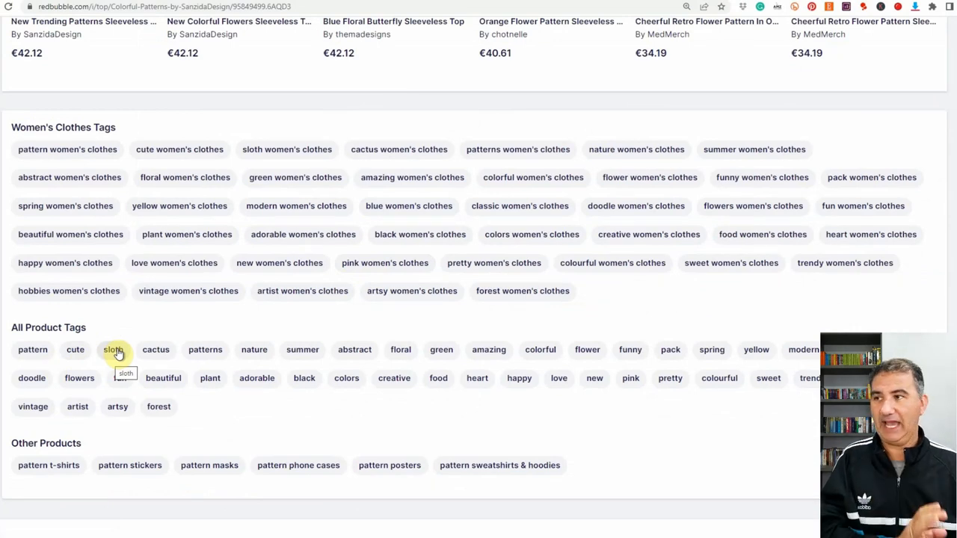
{"action": "right_click", "coordinate": [25, 354]}
{"action": "left_click", "coordinate": [67, 360]}
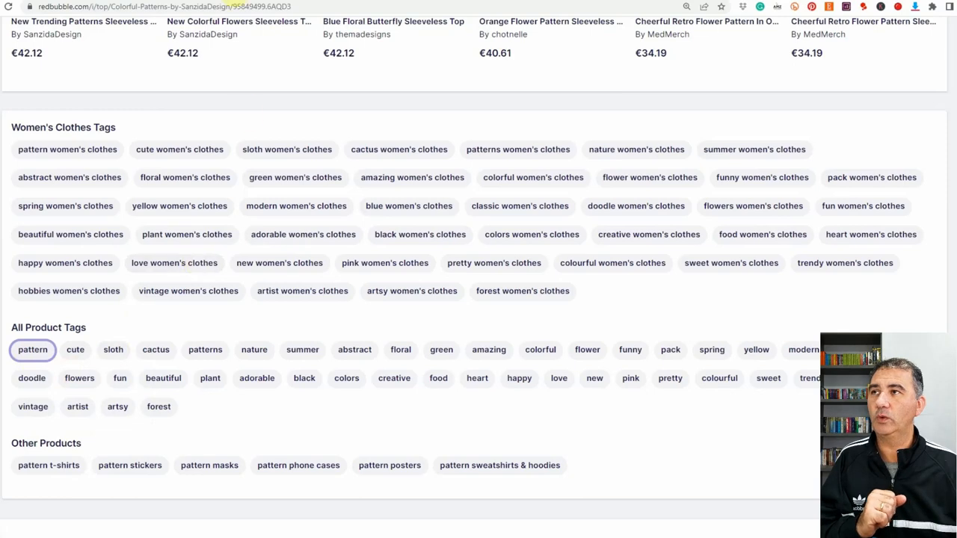
{"action": "left_click", "coordinate": [231, 2]}
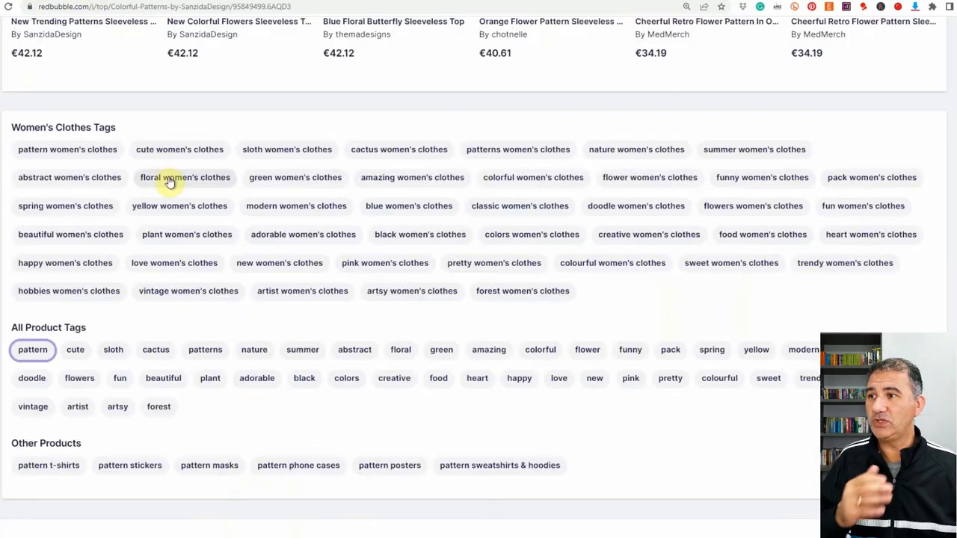
- Open the sloth tag from All Product Tags separately and view its results
{"action": "right_click", "coordinate": [116, 351]}
{"action": "left_click", "coordinate": [158, 364]}
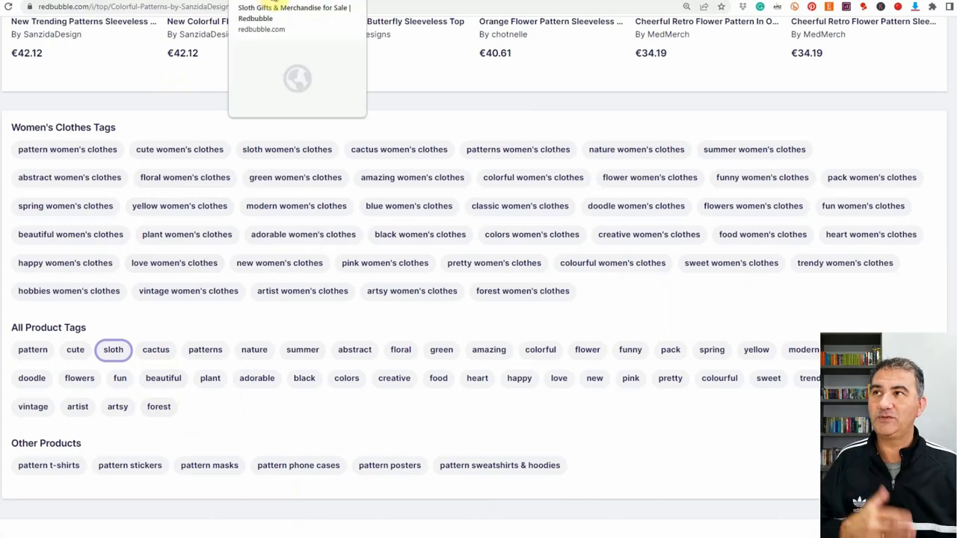
{"action": "left_click", "coordinate": [273, 1]}
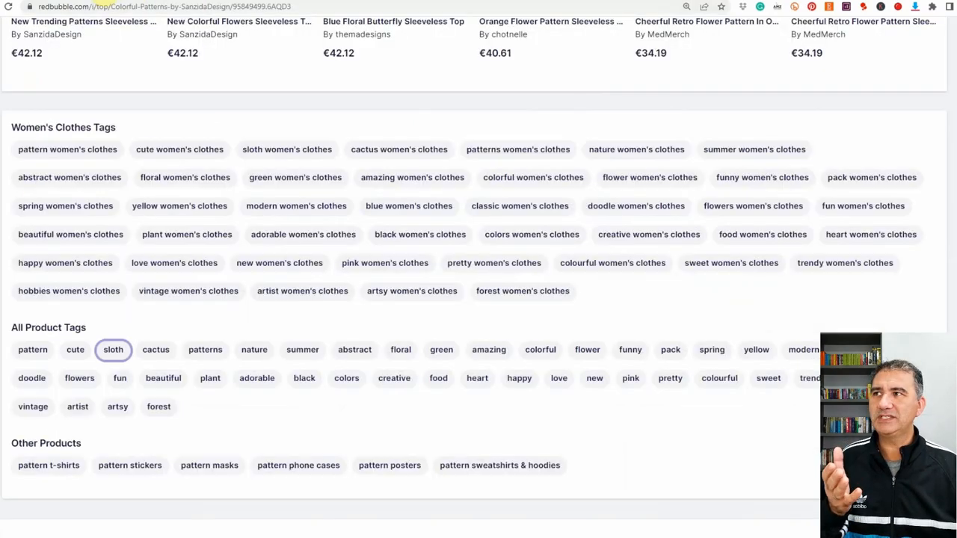
- Look over the Colorful Patterns Sleeveless Top's product images again to compare the design with its tags
{"action": "scroll", "coordinate": [110, 102], "scroll_direction": "up", "scroll_amount": 6}
{"action": "scroll", "coordinate": [111, 102], "scroll_direction": "up", "scroll_amount": 15}
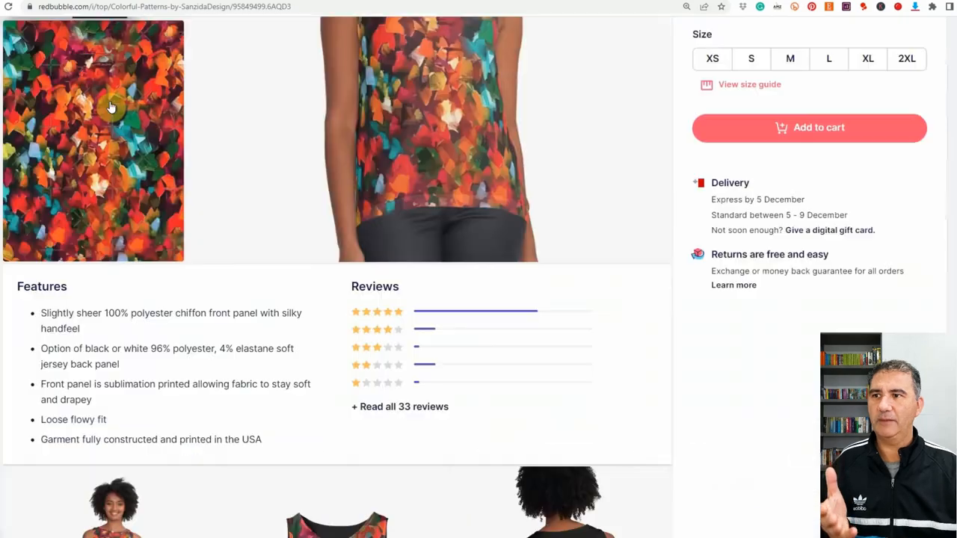
{"action": "scroll", "coordinate": [222, 161], "scroll_direction": "down", "scroll_amount": 1}
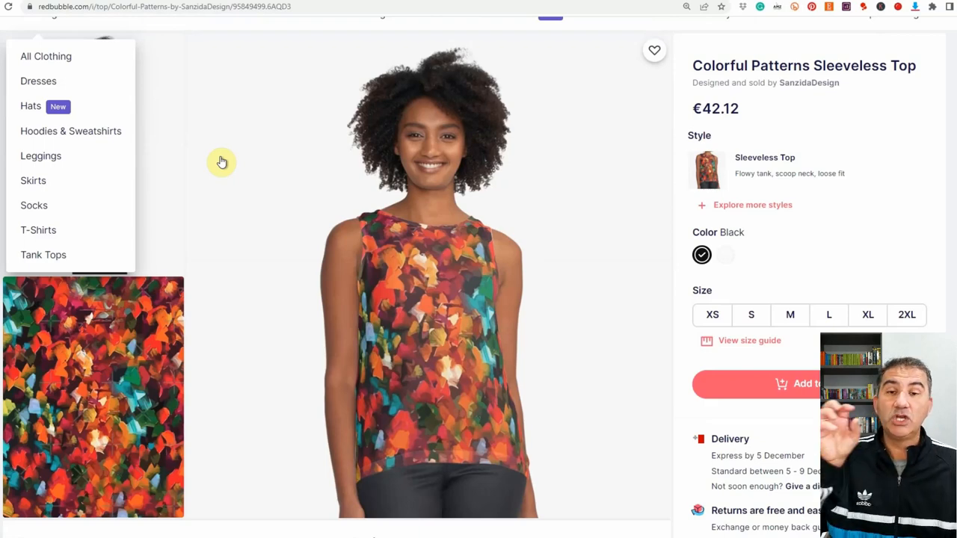
- Switch to the New Patterns Design Sleeveless Top page and examine its design, Women's Clothes Tags and All Product Tags
{"action": "key", "text": "alt+Left"}
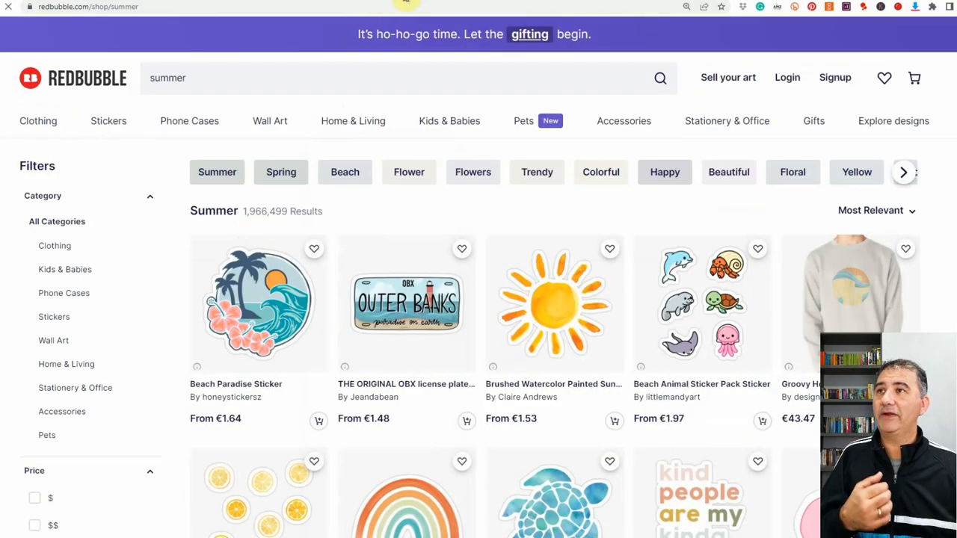
{"action": "left_click", "coordinate": [408, 0]}
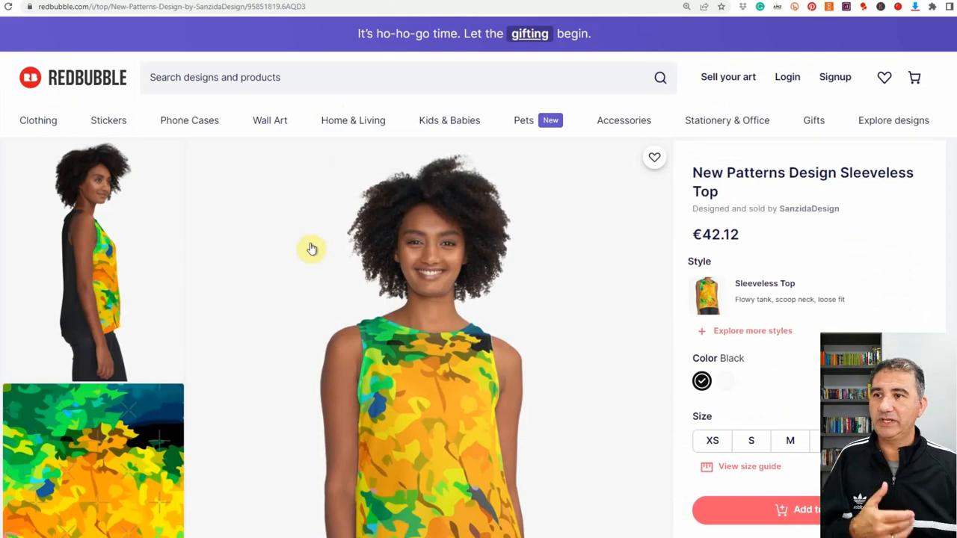
{"action": "scroll", "coordinate": [310, 248], "scroll_direction": "down", "scroll_amount": 2}
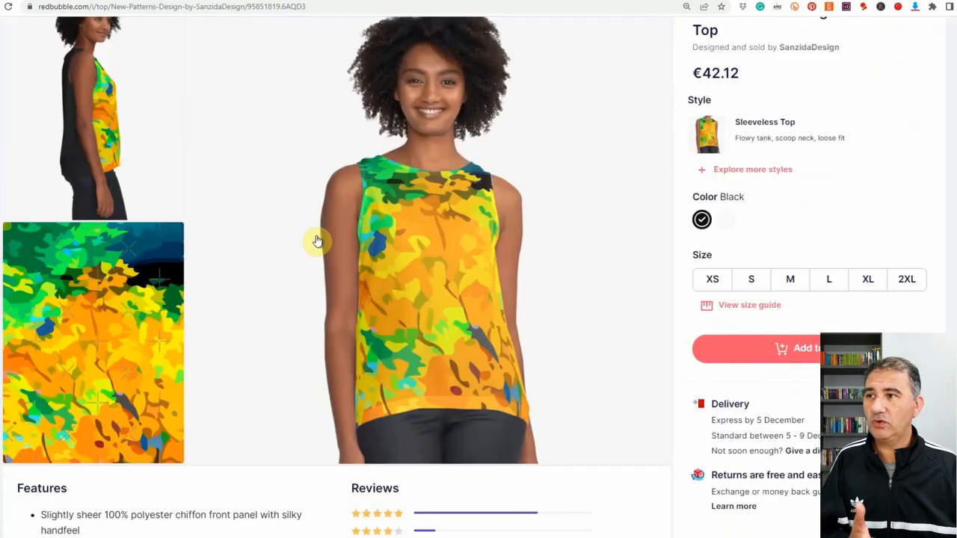
{"action": "scroll", "coordinate": [314, 242], "scroll_direction": "down", "scroll_amount": 5}
{"action": "scroll", "coordinate": [316, 241], "scroll_direction": "down", "scroll_amount": 6}
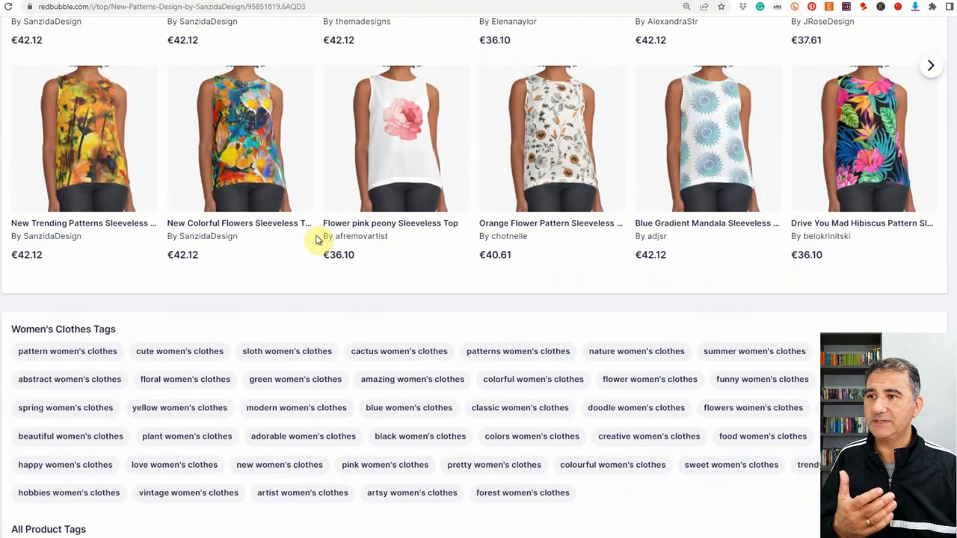
{"action": "scroll", "coordinate": [317, 240], "scroll_direction": "down", "scroll_amount": 5}
{"action": "scroll", "coordinate": [317, 240], "scroll_direction": "up", "scroll_amount": 1}
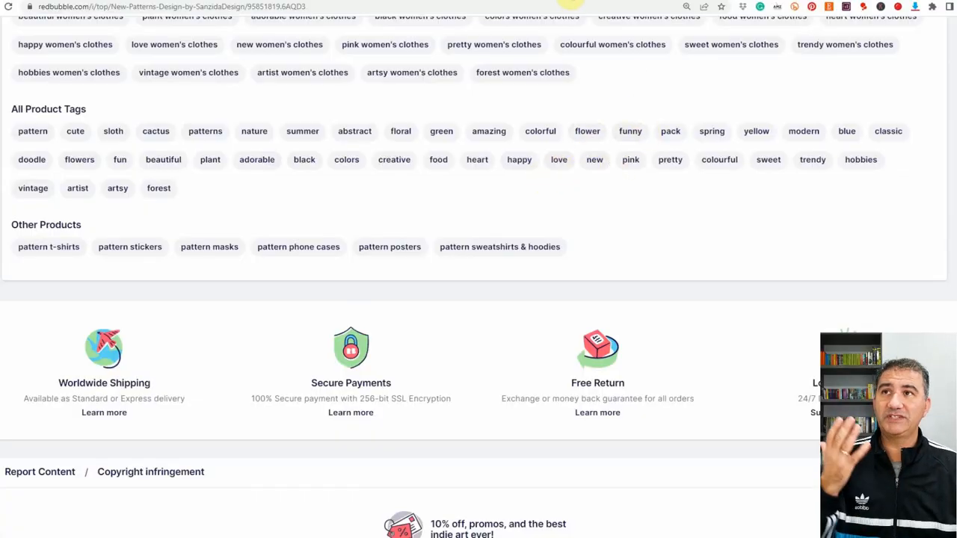
- Switch to the Google results for multi coloured candy canes
{"action": "left_click", "coordinate": [570, 3]}
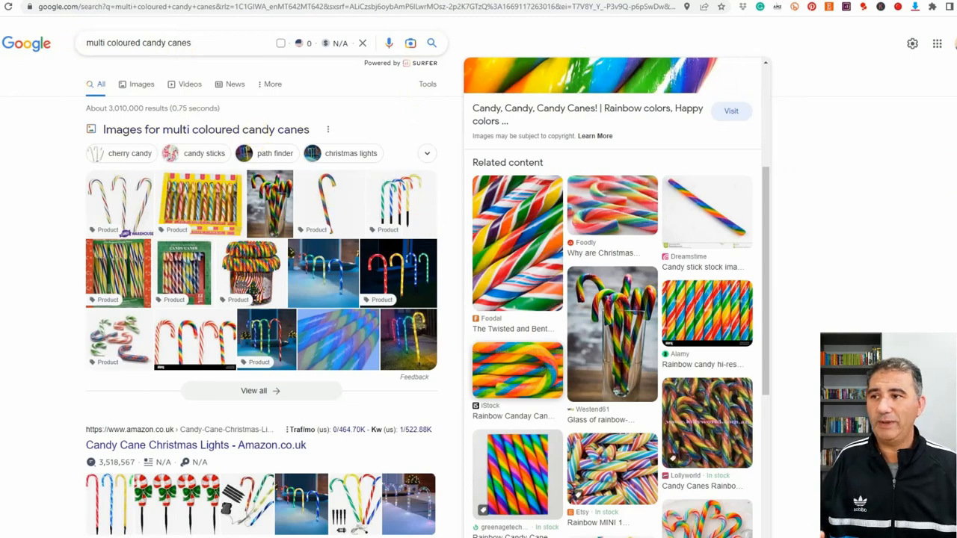
- Look through the Google results for multi coloured candy canes for descriptive wording in the listing titles and snippets
{"action": "scroll", "coordinate": [262, 299], "scroll_direction": "down", "scroll_amount": 3}
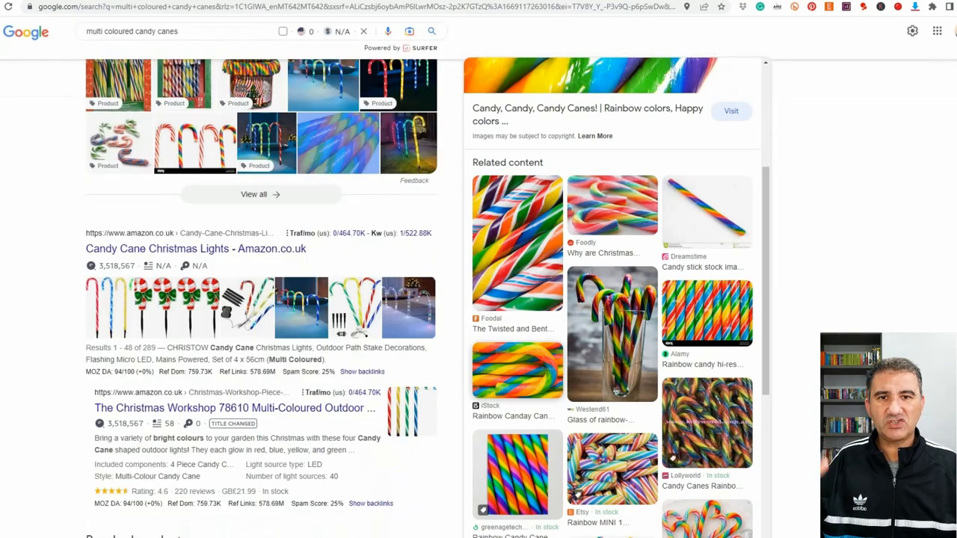
{"action": "scroll", "coordinate": [262, 299], "scroll_direction": "down", "scroll_amount": 5}
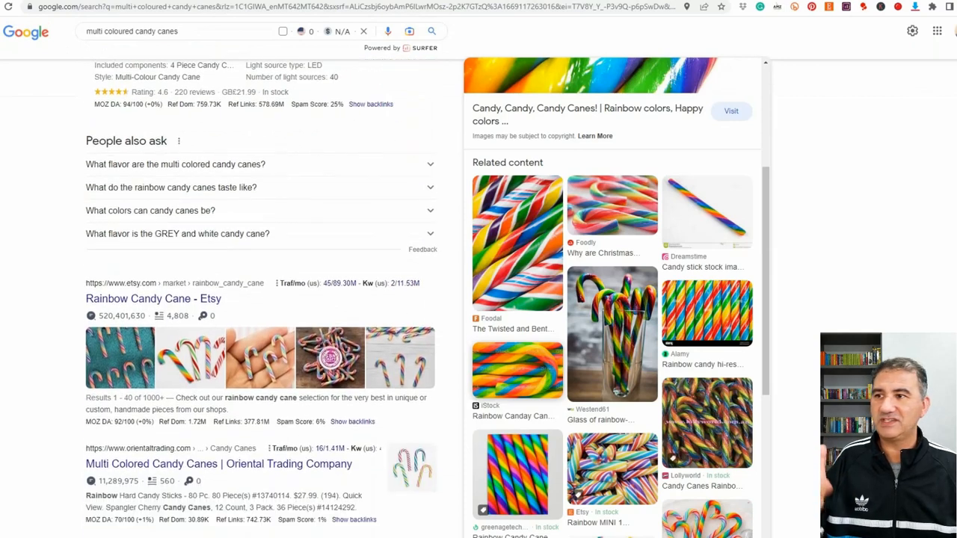
{"action": "scroll", "coordinate": [287, 221], "scroll_direction": "down", "scroll_amount": 2}
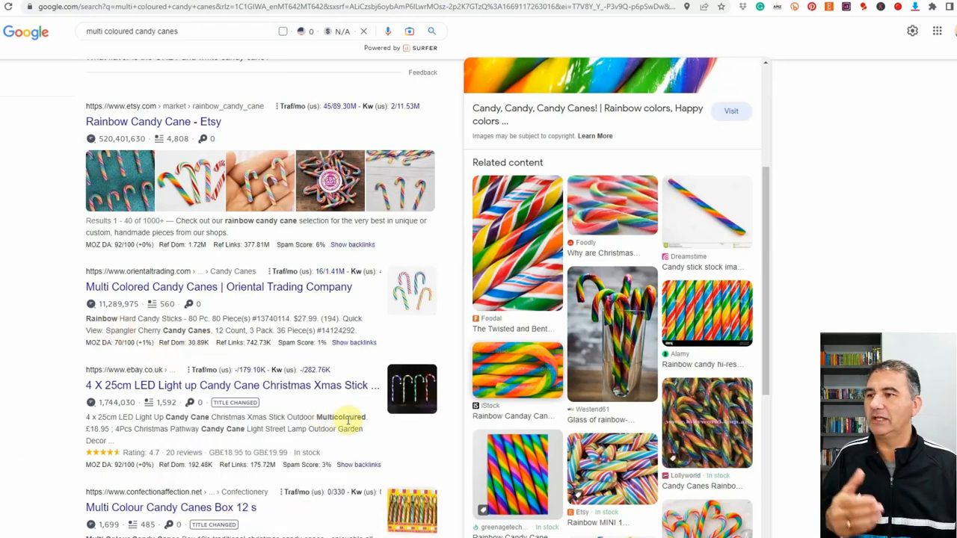
{"action": "scroll", "coordinate": [224, 440], "scroll_direction": "down", "scroll_amount": 2}
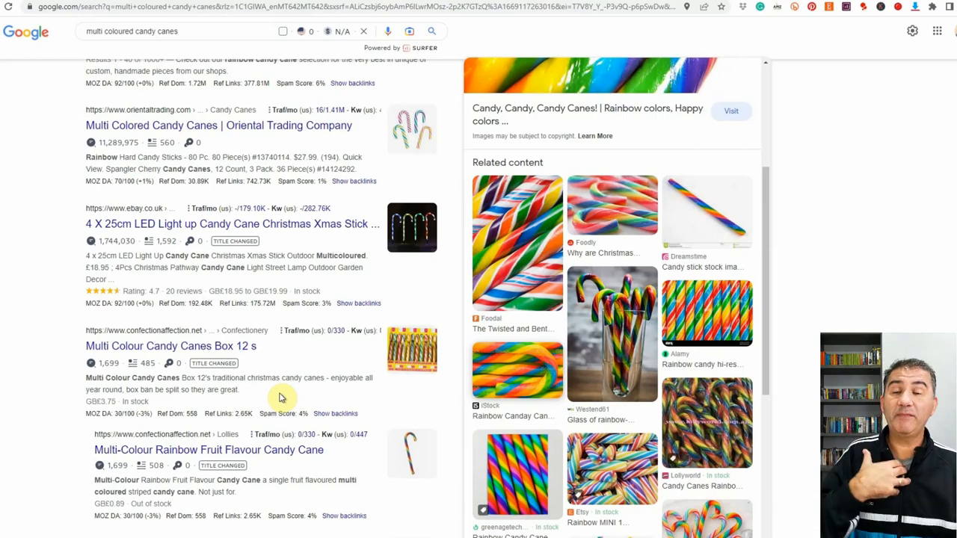
{"action": "mouse_move", "coordinate": [288, 407]}
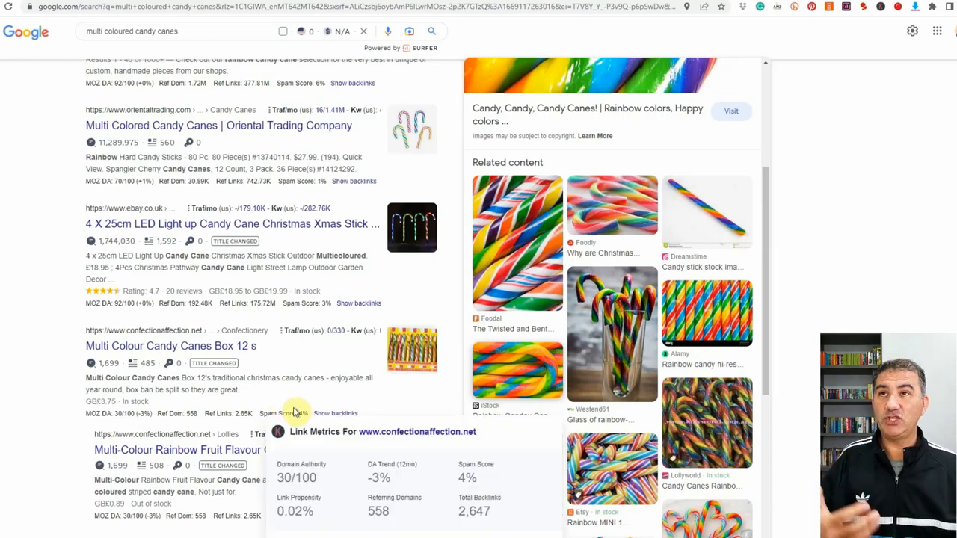
- Switch to the Shutterstock candy canes photo page and look over the image and the information further down the page
{"action": "left_click", "coordinate": [711, 96]}
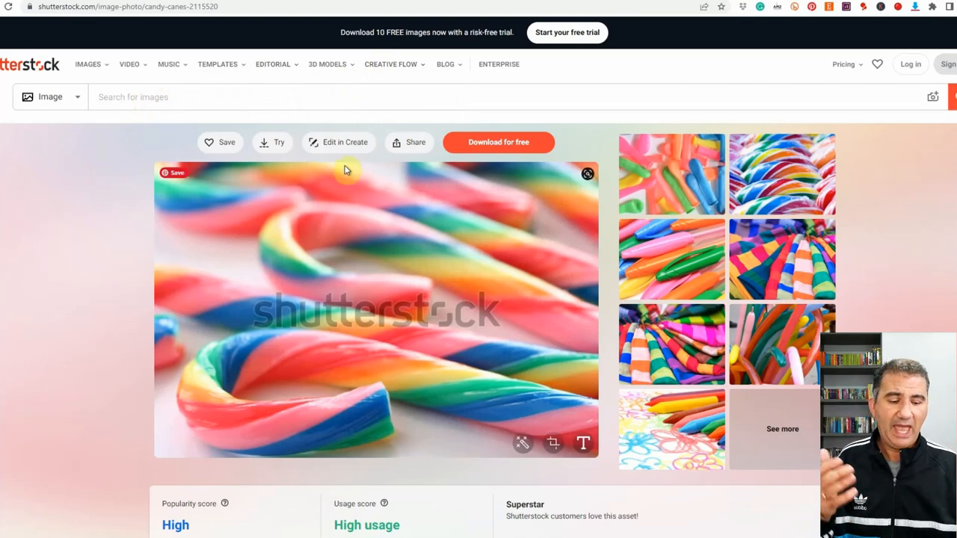
{"action": "scroll", "coordinate": [359, 163], "scroll_direction": "down", "scroll_amount": 6}
{"action": "scroll", "coordinate": [359, 167], "scroll_direction": "down", "scroll_amount": 15}
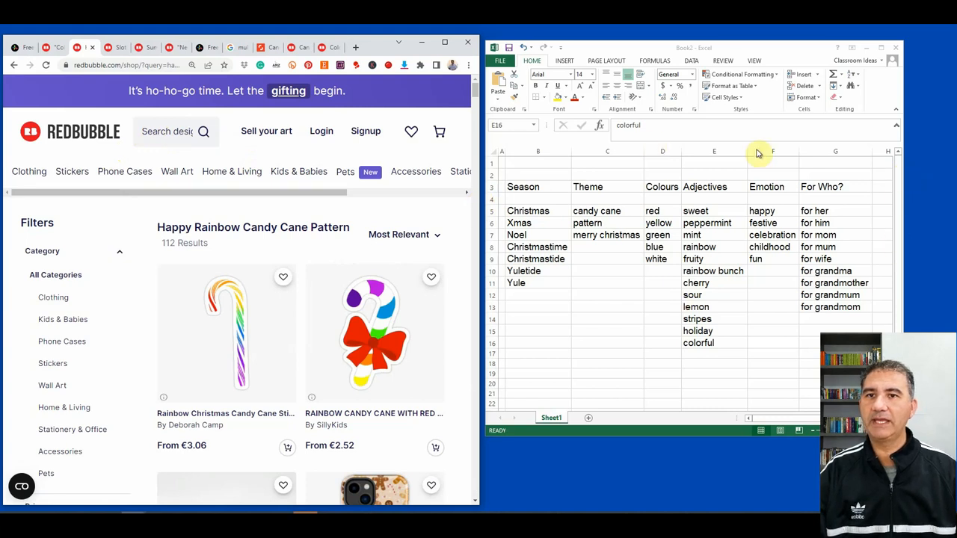
- Search Redbubble for "christmas candy cane pattern", correcting the spelling of the first word
{"action": "left_click", "coordinate": [743, 282]}
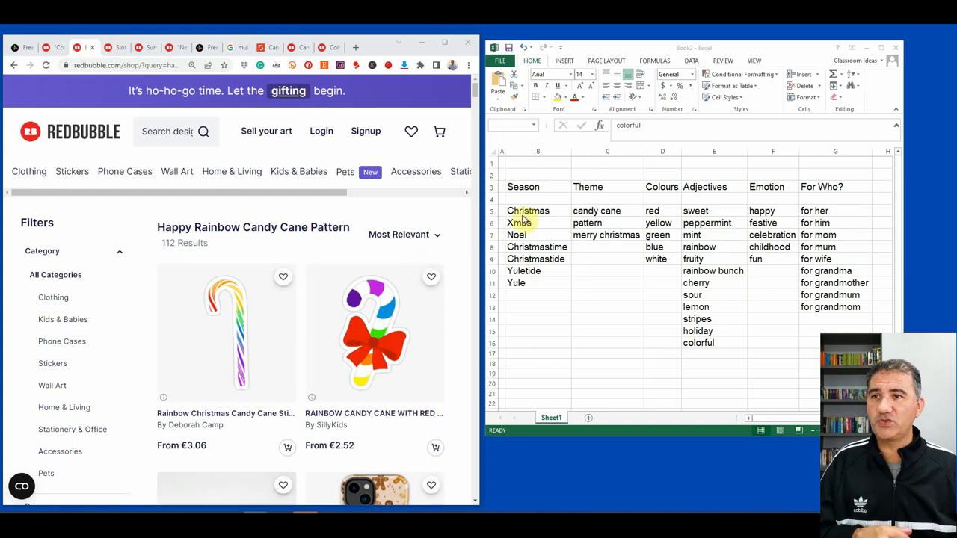
{"action": "left_click", "coordinate": [157, 131]}
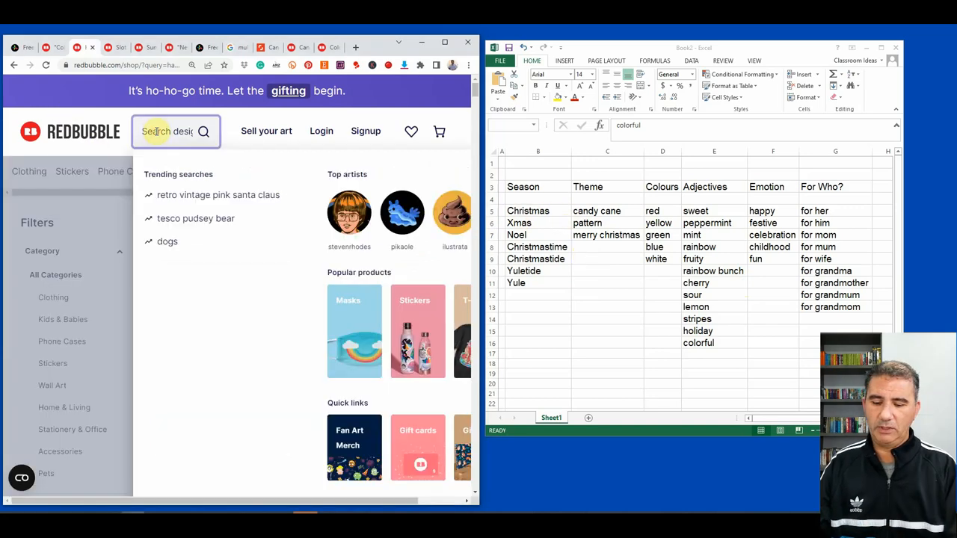
{"action": "type", "text": "chriistmas"}
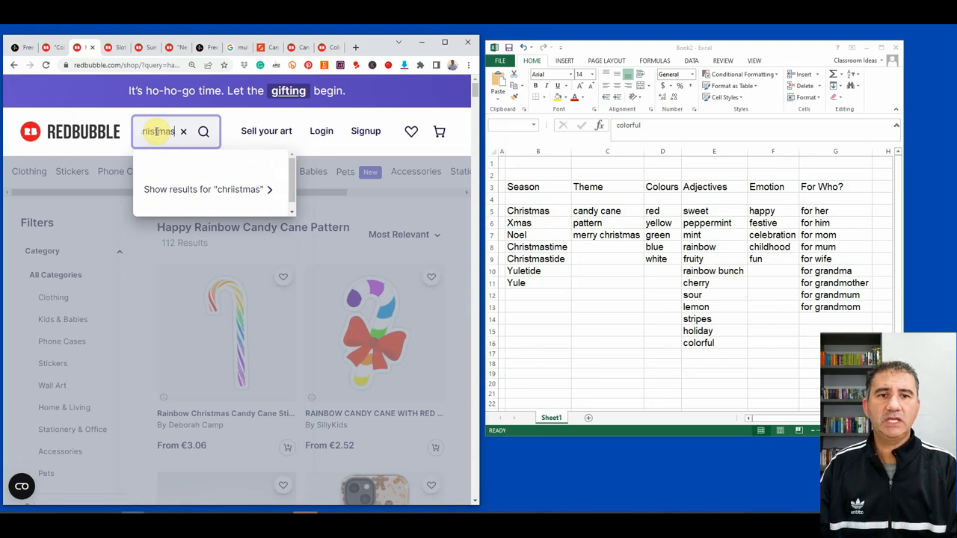
{"action": "type", "text": " ca"}
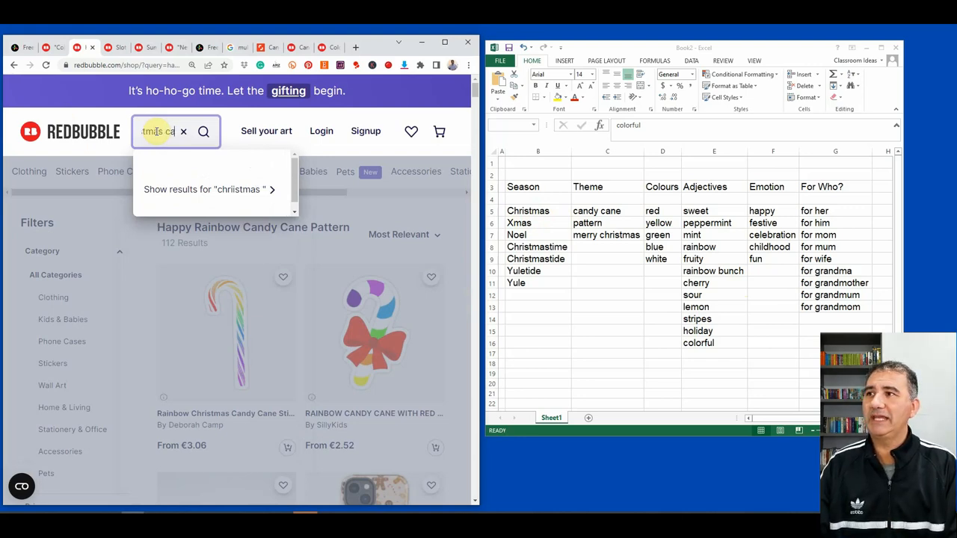
{"action": "type", "text": "ndy cane pattern"}
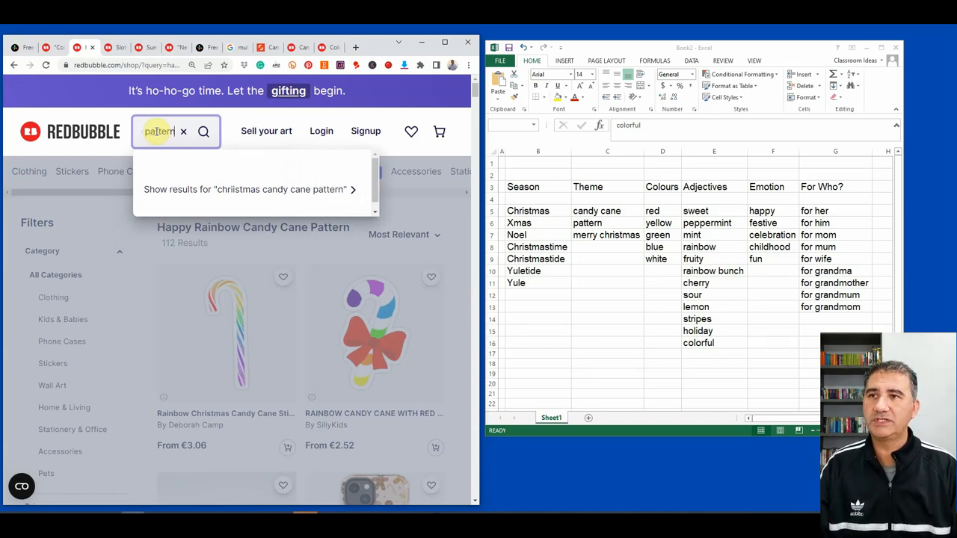
{"action": "key", "text": "Return"}
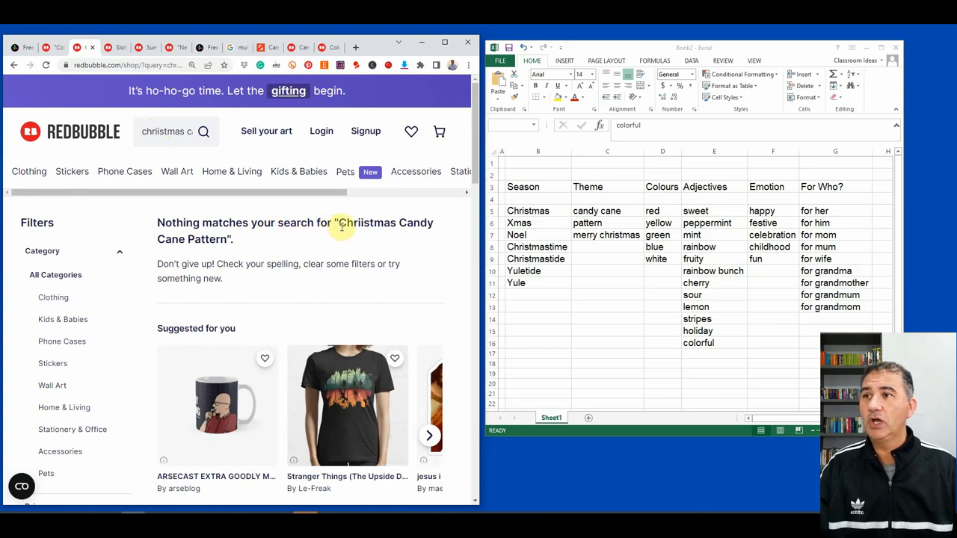
{"action": "left_click", "coordinate": [162, 136]}
{"action": "key", "text": "BackSpace"}
{"action": "key", "text": "Return"}
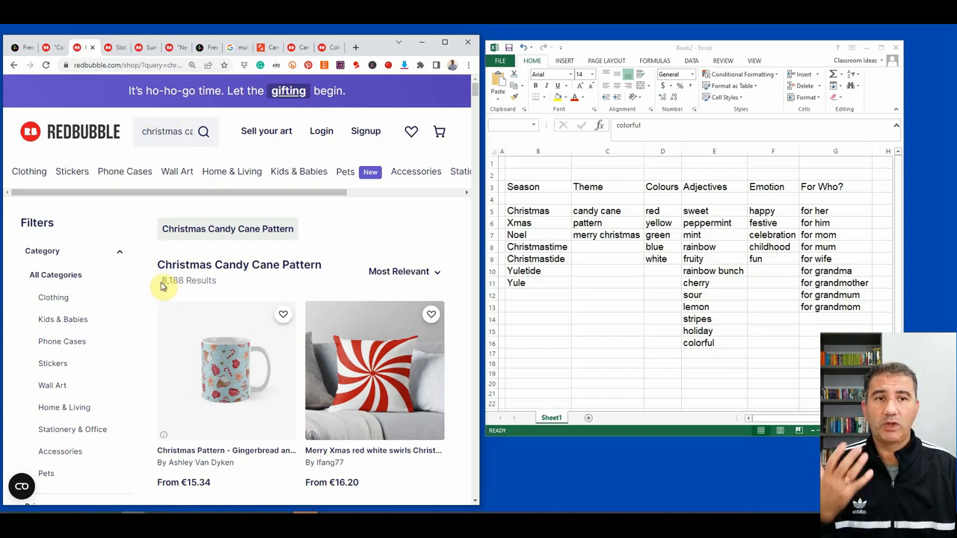
- Change the Redbubble search phrase to "christmastime candy cane pattern" and run the search
{"action": "left_click", "coordinate": [184, 133]}
{"action": "left_click_drag", "start_coordinate": [184, 132], "coordinate": [139, 129]}
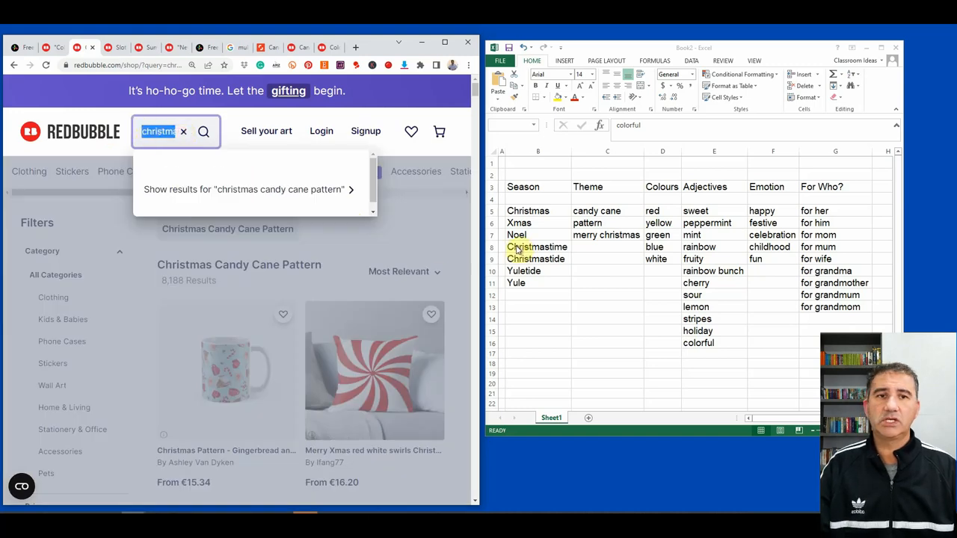
{"action": "key", "text": "Right"}
{"action": "key", "text": "Right"}
{"action": "key", "text": "Right"}
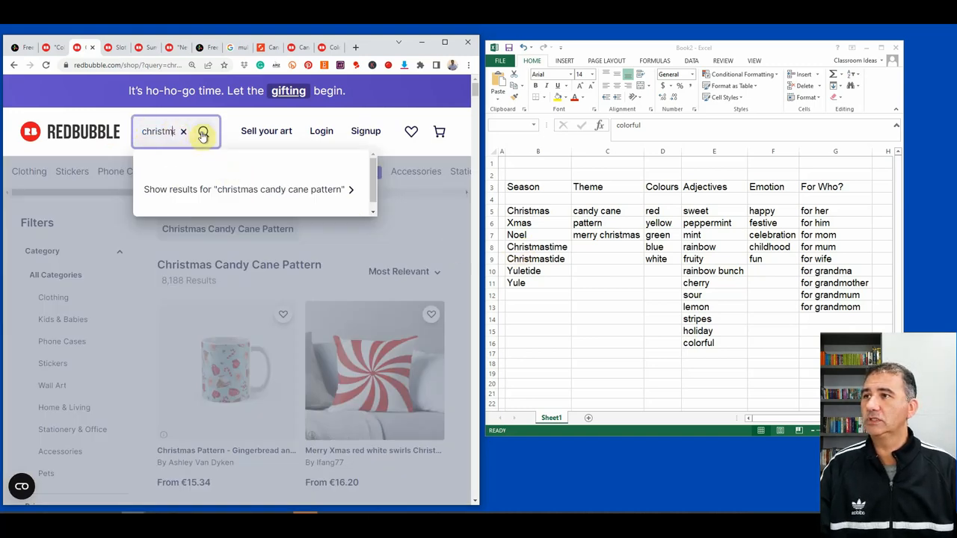
{"action": "type", "text": "time"}
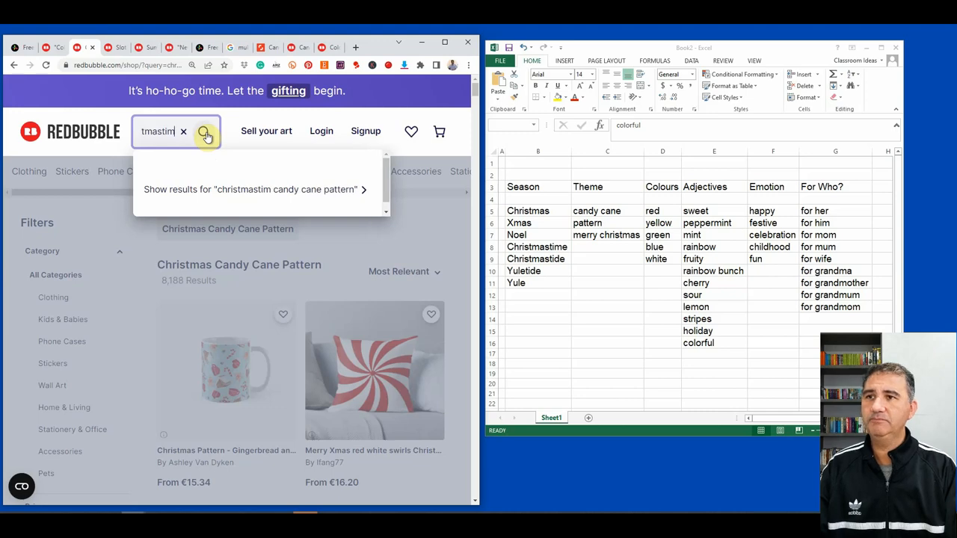
{"action": "key", "text": "Delete"}
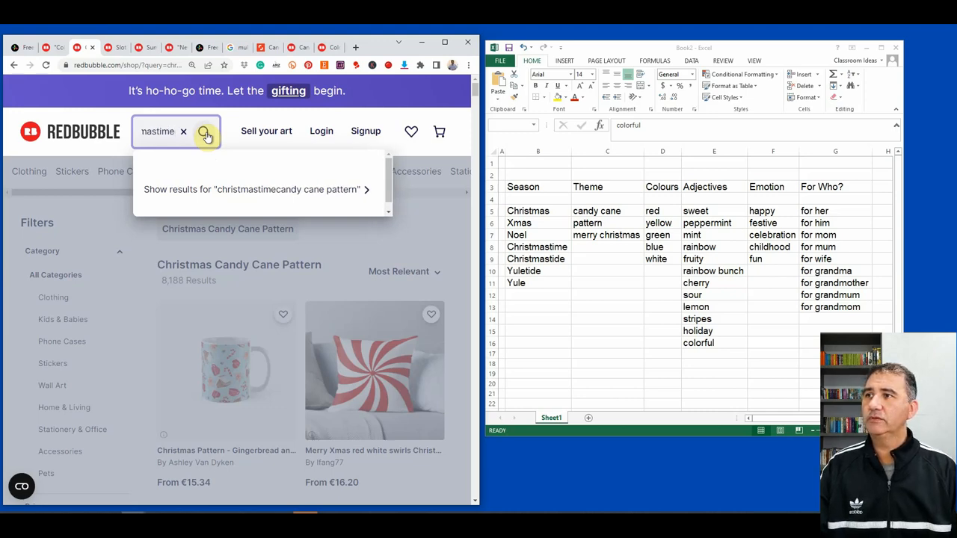
{"action": "key", "text": "shift+End"}
{"action": "key", "text": "Delete"}
{"action": "type", "text": "candy cane pattern"}
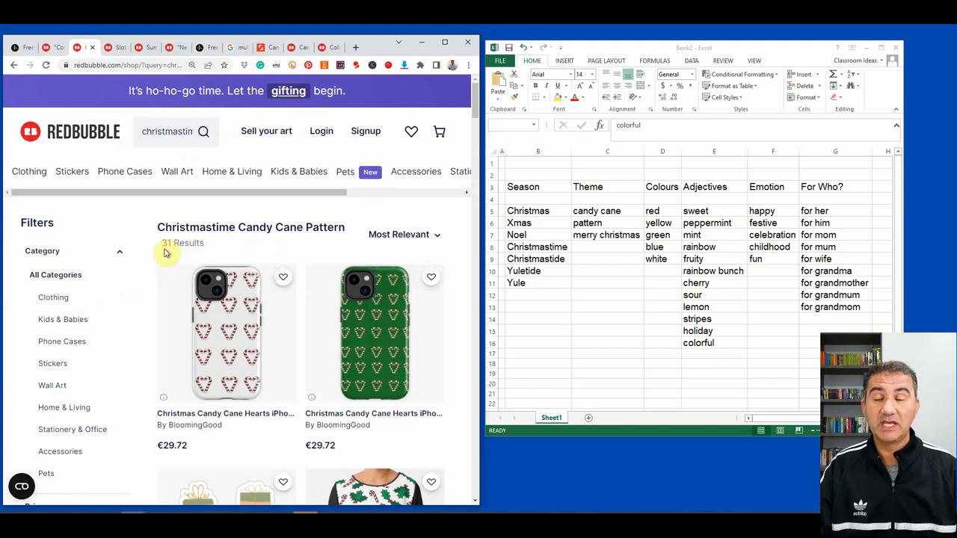
- Record "christmastime candy cane pattern" in cell B19 of the spreadsheet and its result count, 31, in D19
{"action": "left_click", "coordinate": [551, 373]}
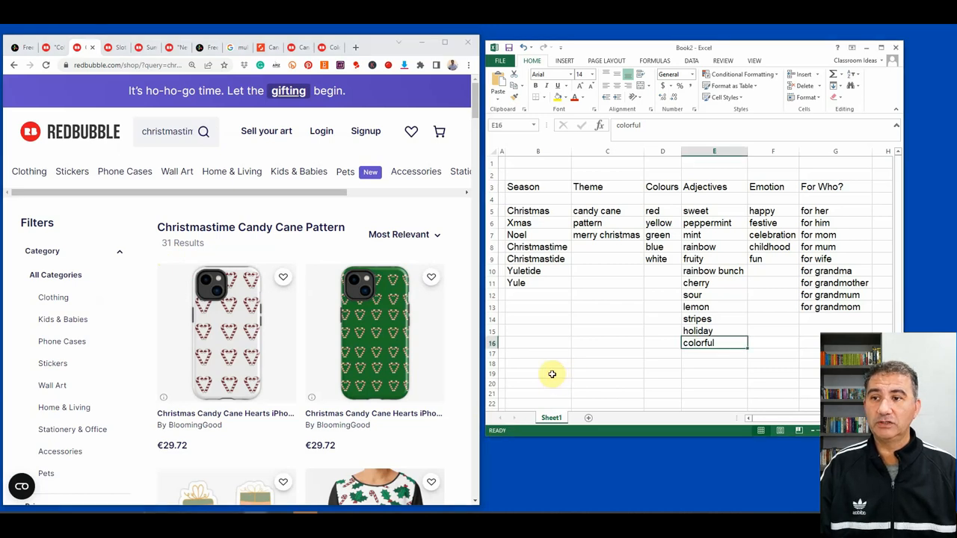
{"action": "left_click", "coordinate": [552, 374]}
{"action": "type", "text": "chri"}
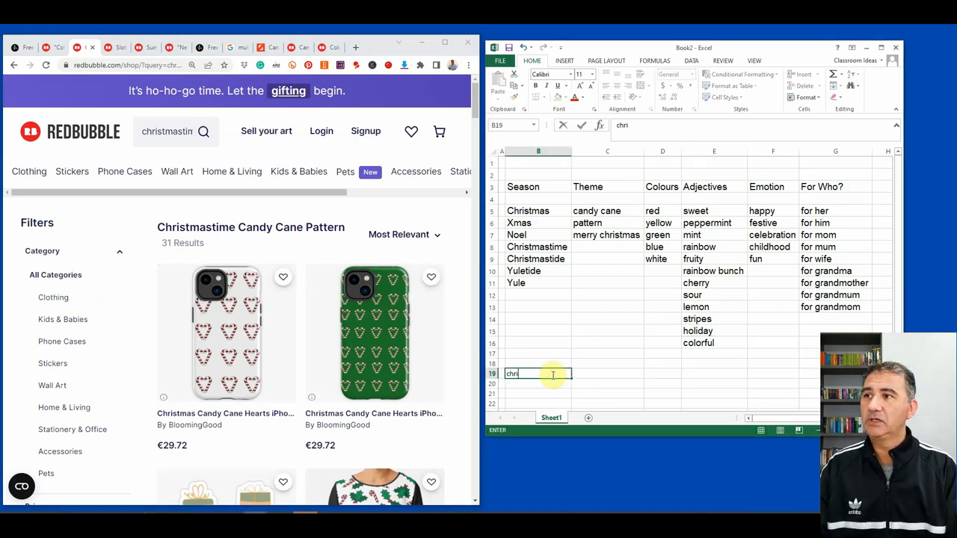
{"action": "type", "text": "stmastime candy can"}
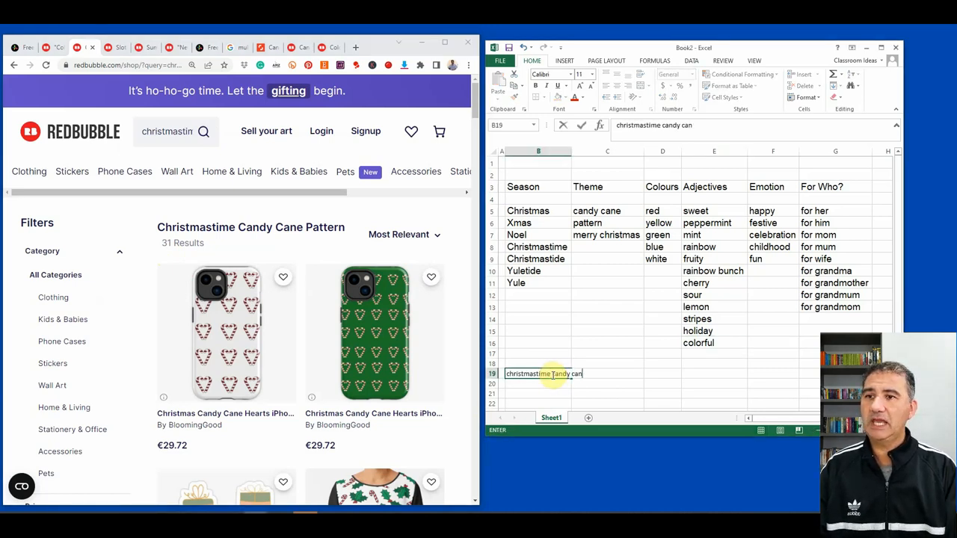
{"action": "type", "text": "e pattern"}
{"action": "key", "text": "Tab"}
{"action": "key", "text": "Tab"}
{"action": "type", "text": "31"}
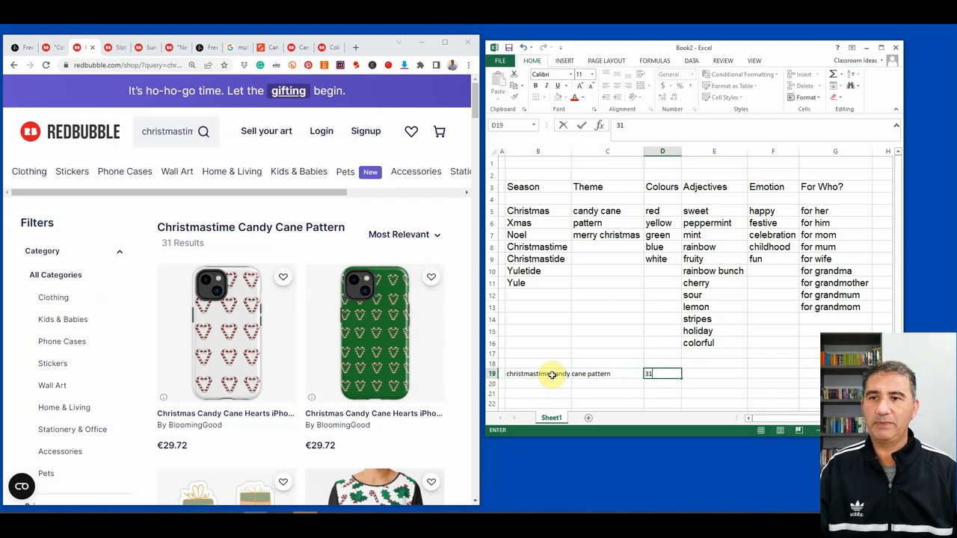
{"action": "key", "text": "Return"}
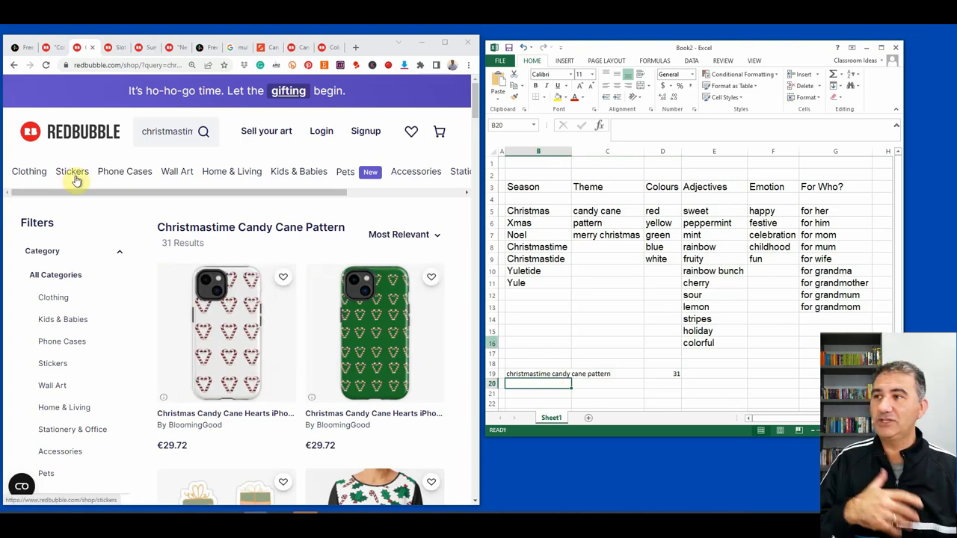
- Replace the Redbubble search phrase with "xmas candy cane pattern for grandma" and run the search
{"action": "left_click", "coordinate": [171, 134]}
{"action": "double_click", "coordinate": [174, 137]}
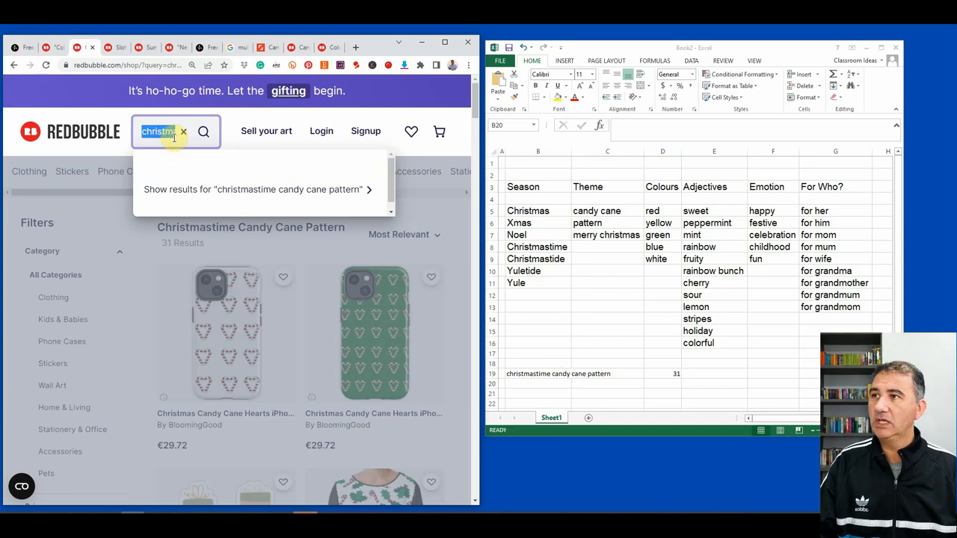
{"action": "key", "text": "BackSpace"}
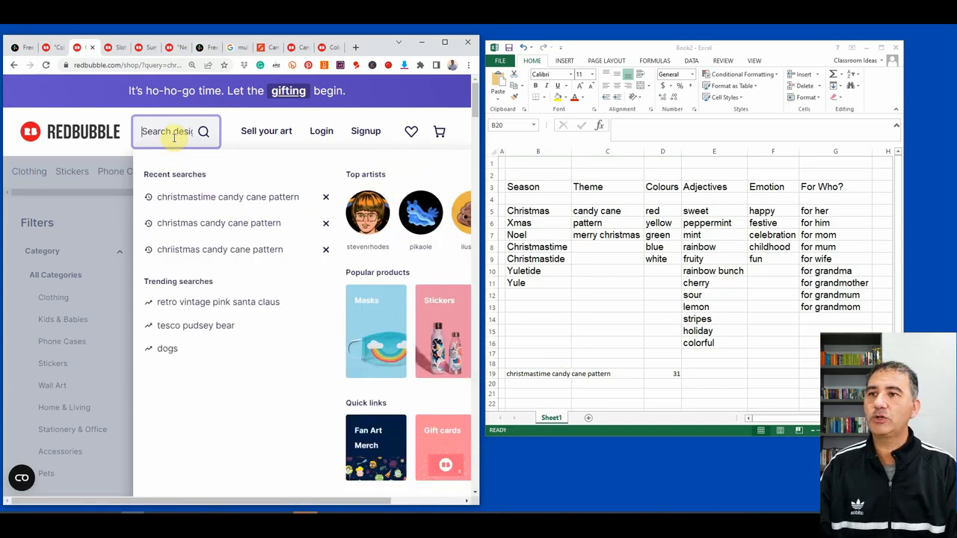
{"action": "type", "text": "xmas "}
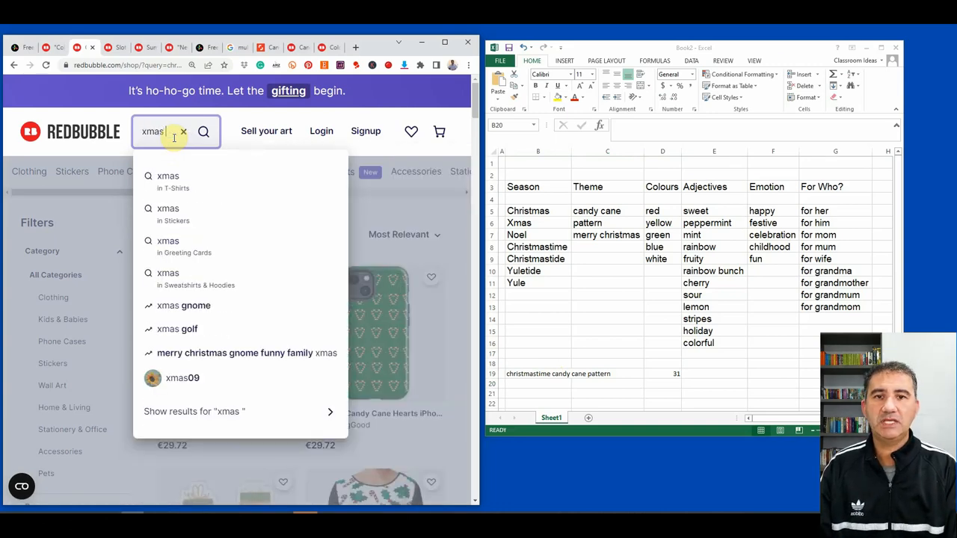
{"action": "type", "text": "candy cane patter"}
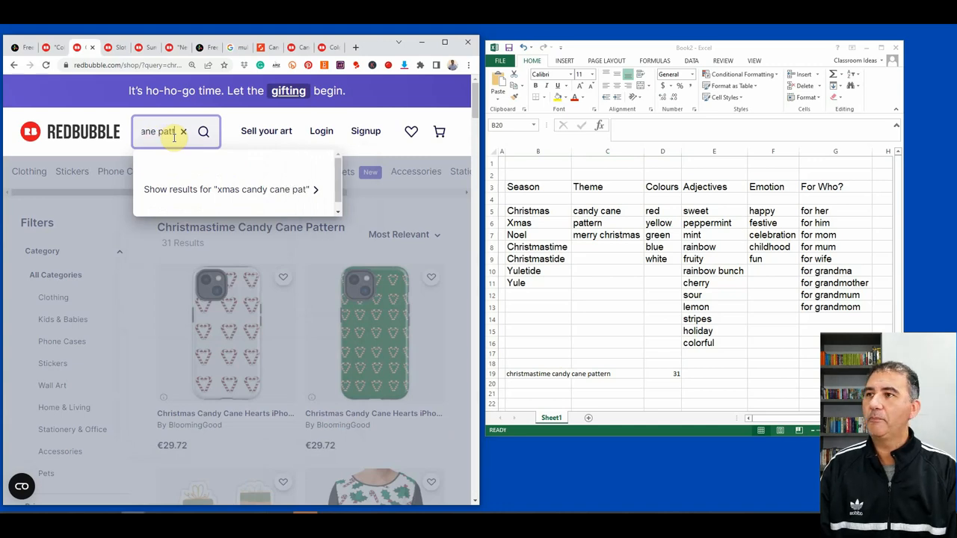
{"action": "type", "text": "n"}
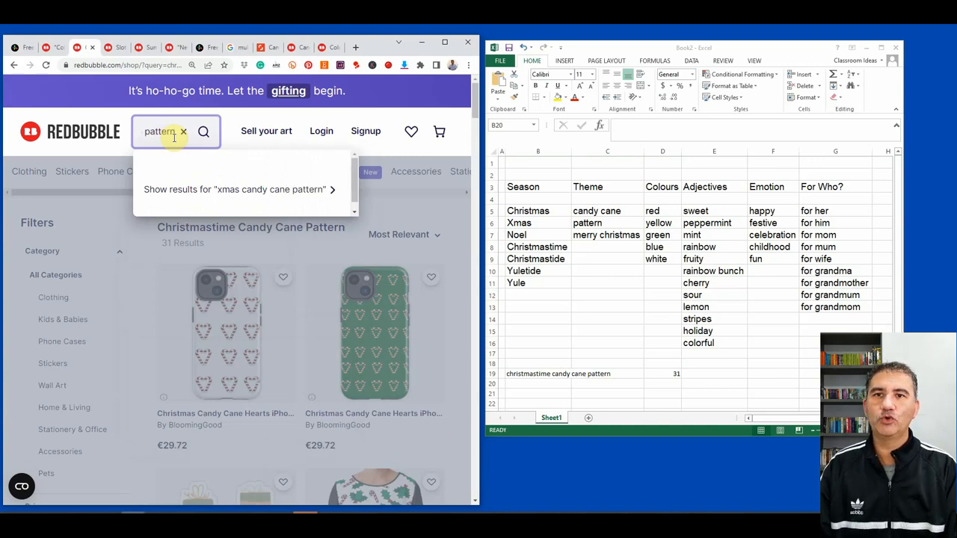
{"action": "type", "text": " for grandma"}
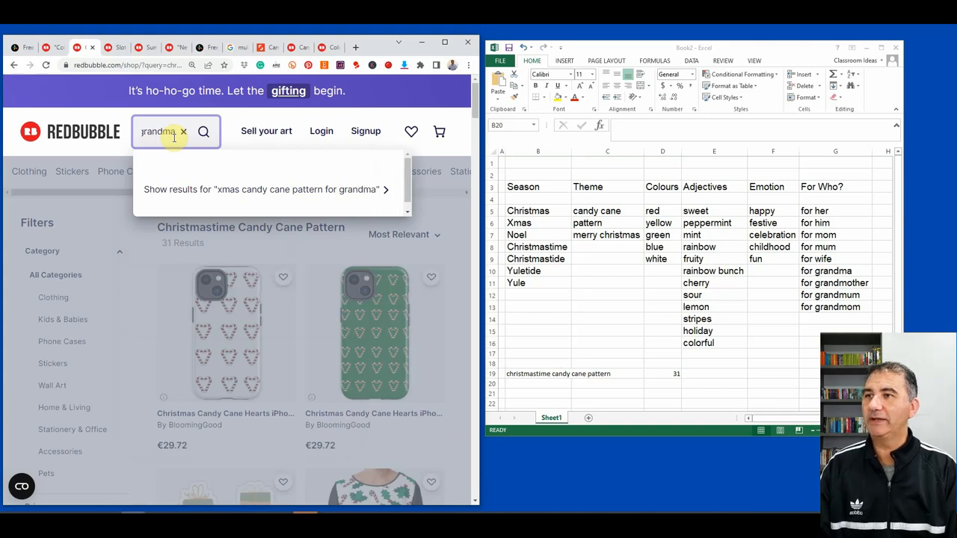
{"action": "key", "text": "Return"}
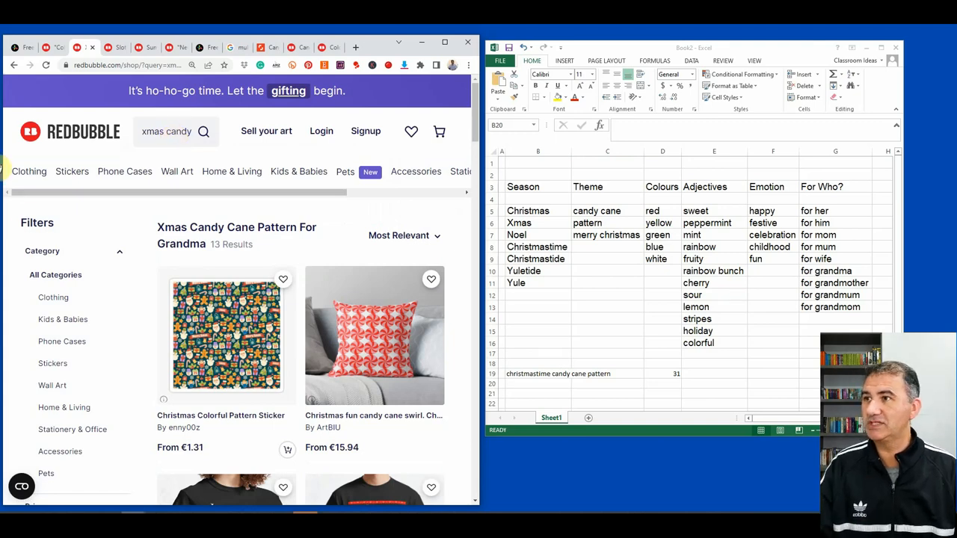
- Copy the heading "Xmas Candy Cane Pattern For Grandma" into cell B20 of the spreadsheet and enter its result count, 13, in D20
{"action": "left_click_drag", "start_coordinate": [155, 222], "coordinate": [205, 249]}
{"action": "key", "text": "ctrl+c"}
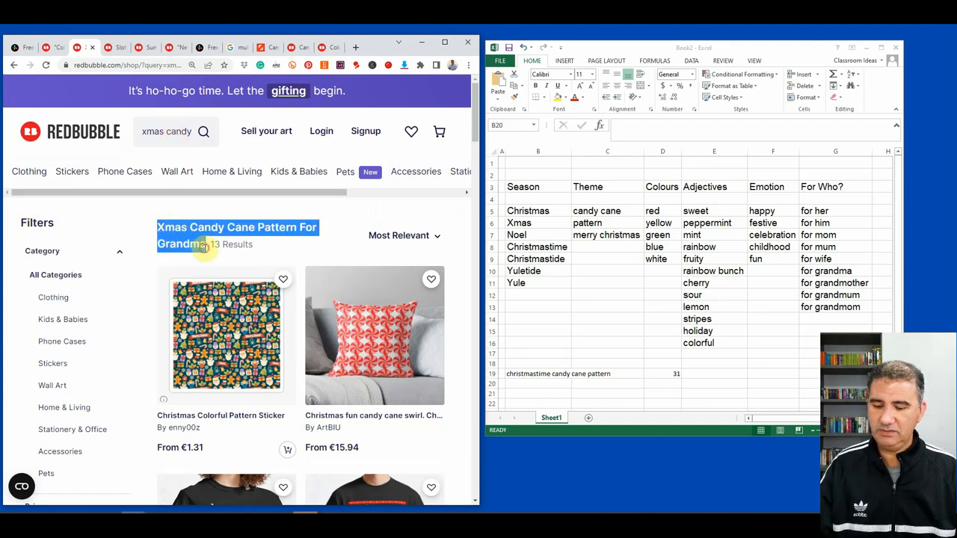
{"action": "left_click", "coordinate": [530, 384]}
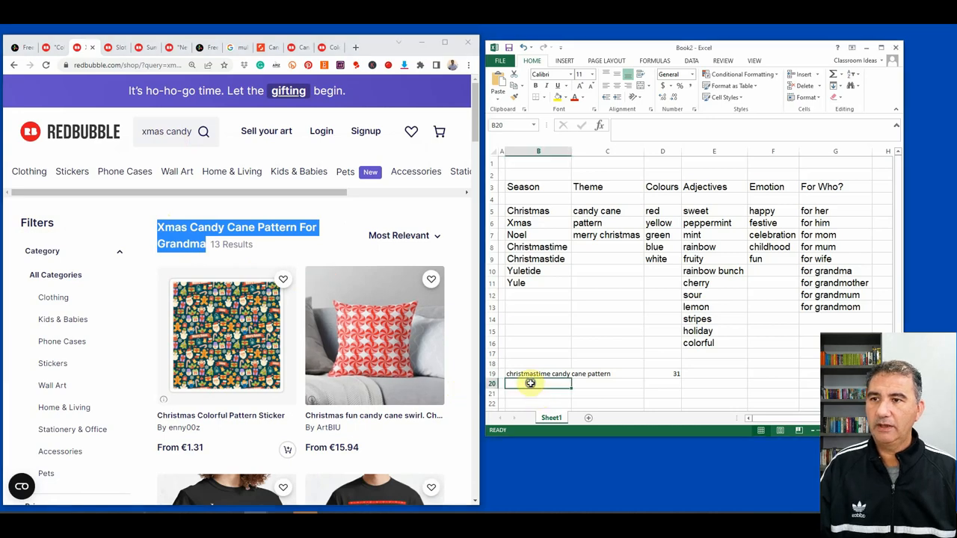
{"action": "right_click", "coordinate": [531, 385]}
{"action": "left_click", "coordinate": [569, 231]}
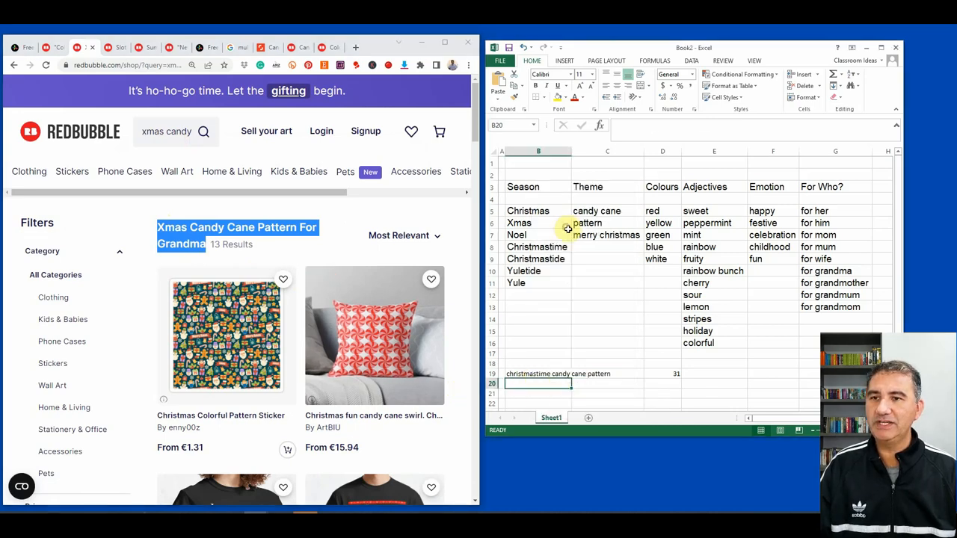
{"action": "left_click", "coordinate": [669, 383]}
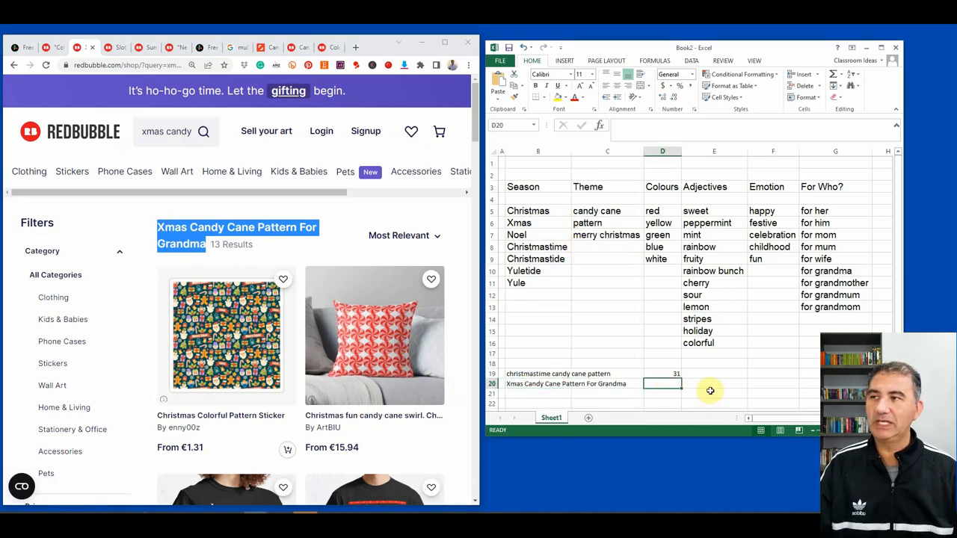
{"action": "type", "text": "13"}
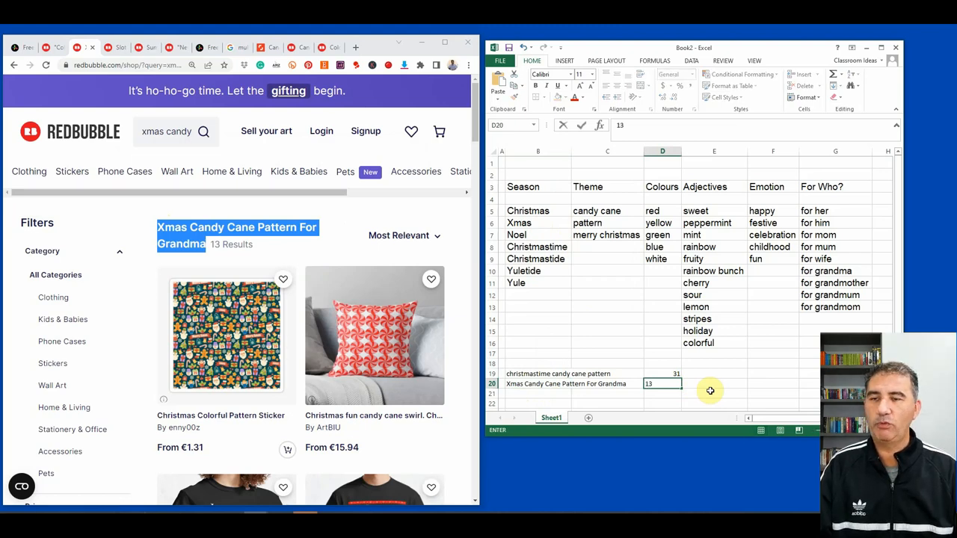
{"action": "key", "text": "Return"}
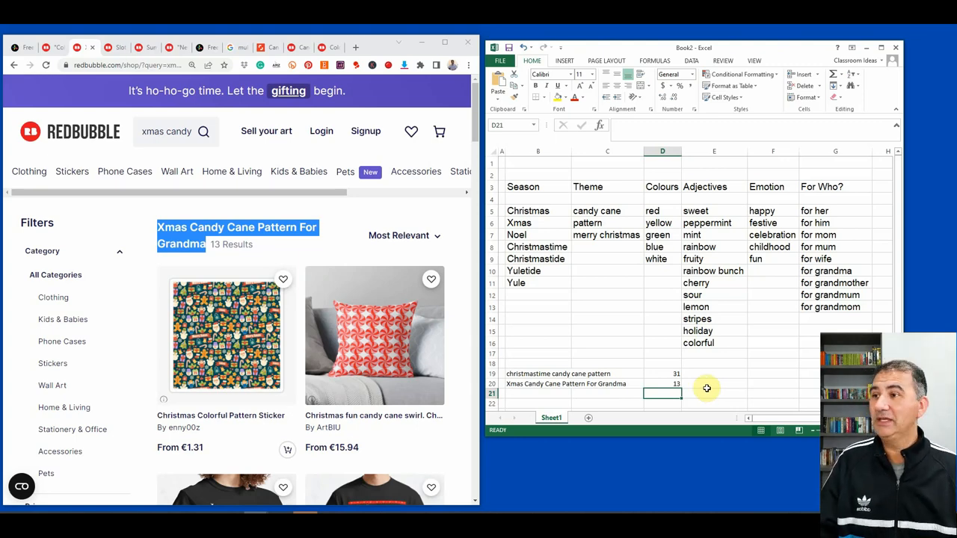
- Replace the Redbubble search phrase with "yuletide candy cane pattern" and run the search
{"action": "left_click", "coordinate": [180, 133]}
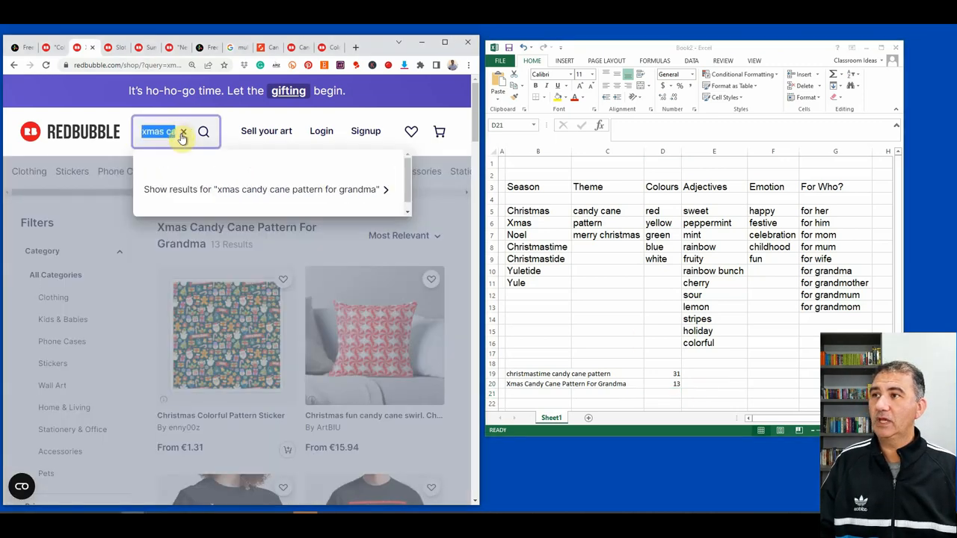
{"action": "type", "text": "yulti"}
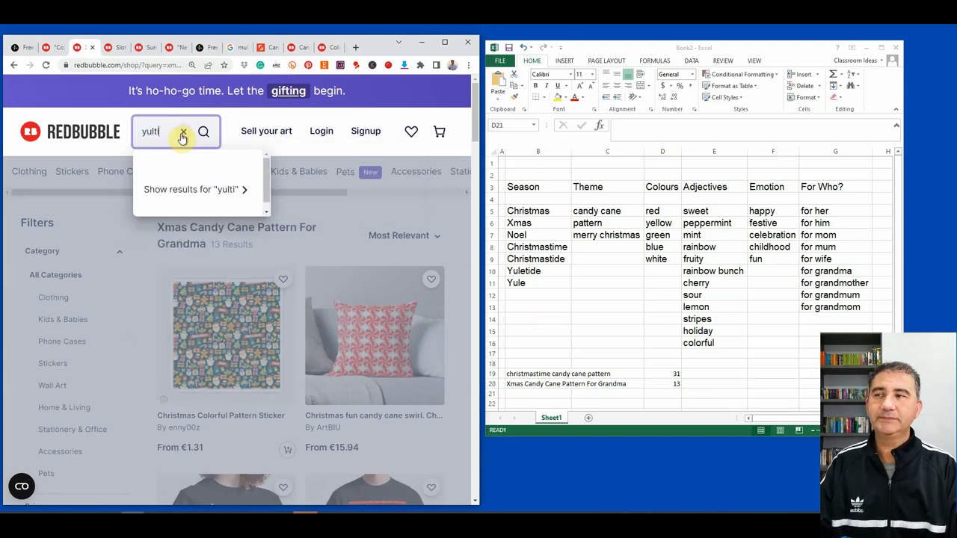
{"action": "key", "text": "BackSpace"}
{"action": "key", "text": "BackSpace"}
{"action": "type", "text": "etide "}
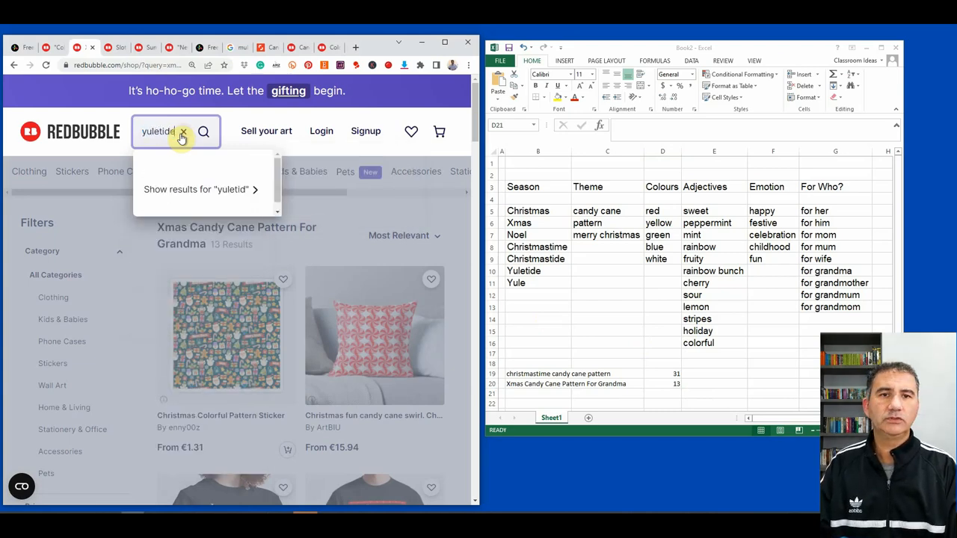
{"action": "type", "text": "cand"}
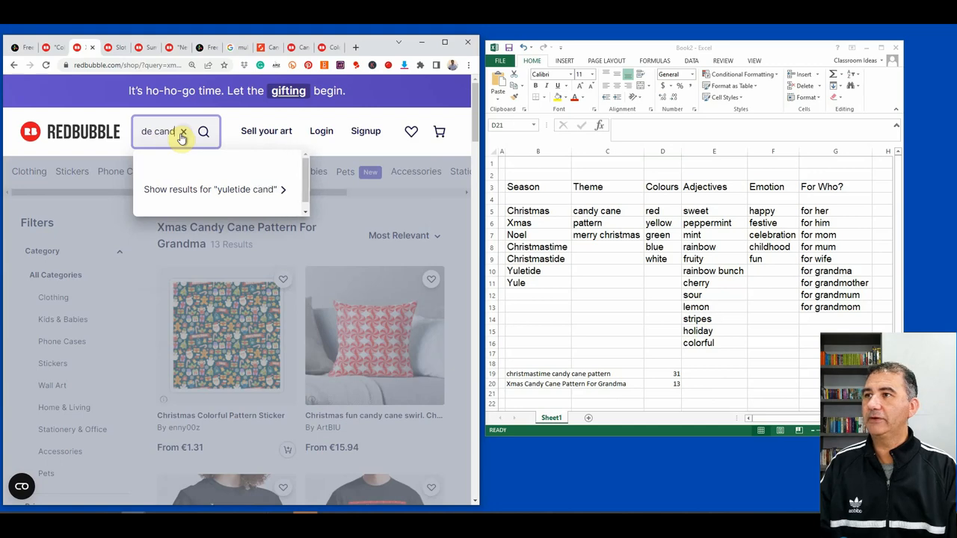
{"action": "type", "text": "y cane pattern"}
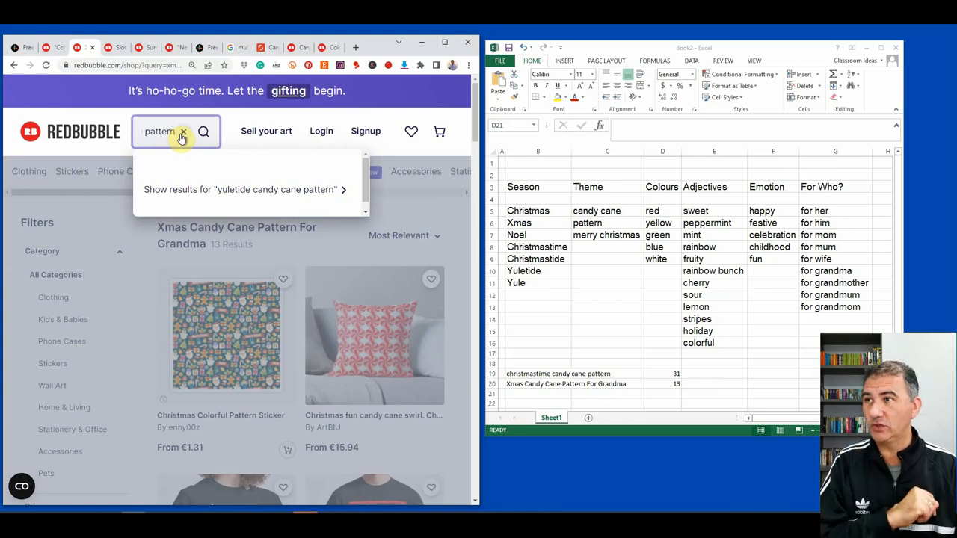
{"action": "key", "text": "Return"}
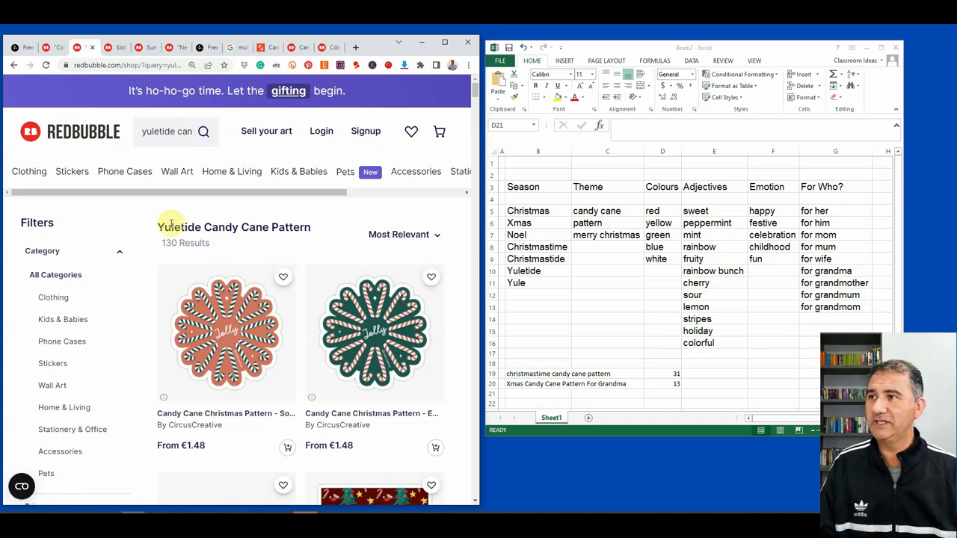
- Copy the heading "Yuletide Candy Cane Pattern" into cell B21 of the spreadsheet and enter its result count, 130, in D21
{"action": "left_click_drag", "start_coordinate": [156, 227], "coordinate": [308, 226]}
{"action": "key", "text": "ctrl+c"}
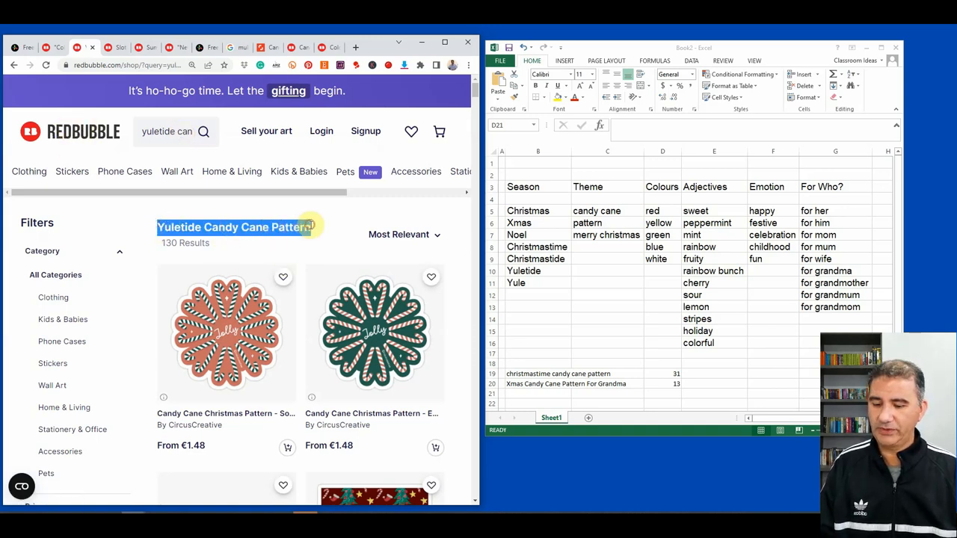
{"action": "left_click", "coordinate": [520, 392]}
{"action": "right_click", "coordinate": [520, 392]}
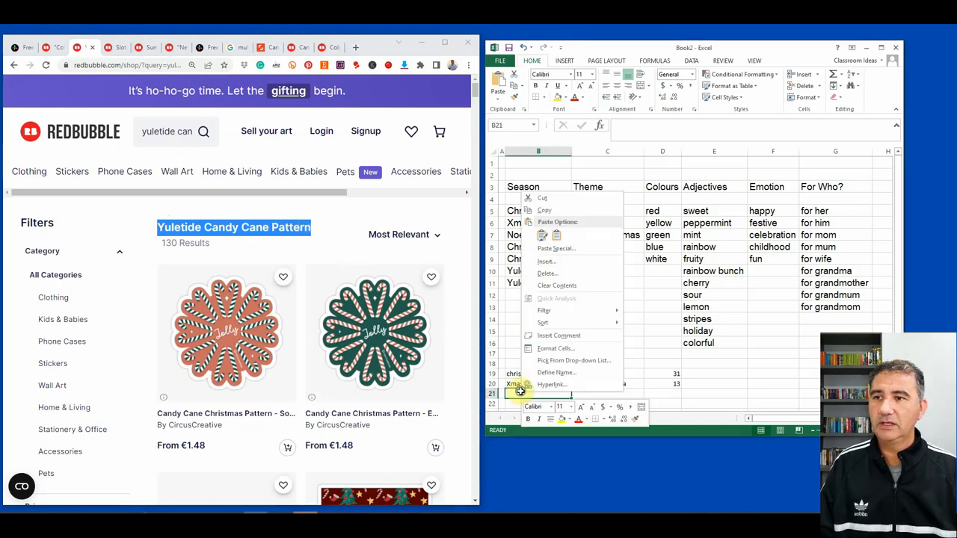
{"action": "left_click", "coordinate": [555, 238]}
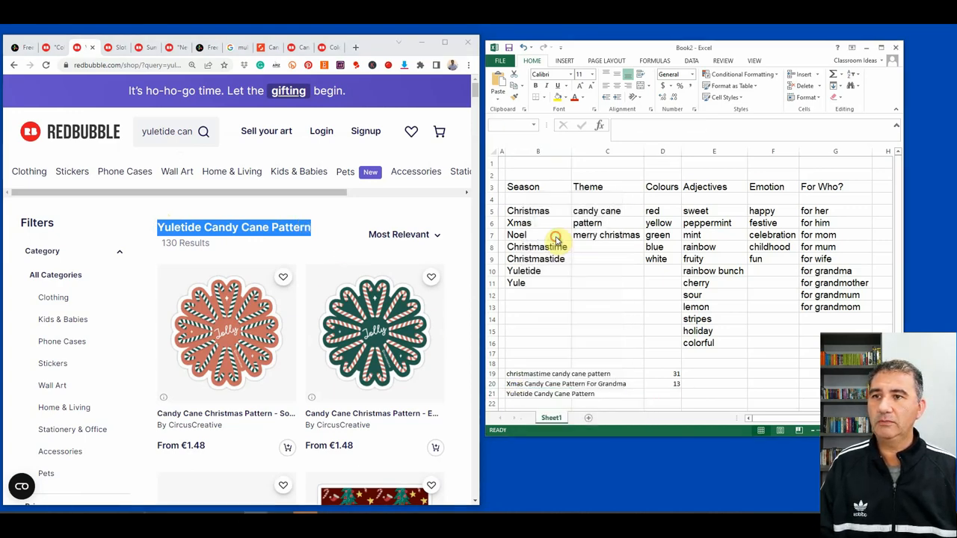
{"action": "left_click", "coordinate": [668, 393]}
{"action": "type", "text": "130"}
{"action": "key", "text": "Return"}
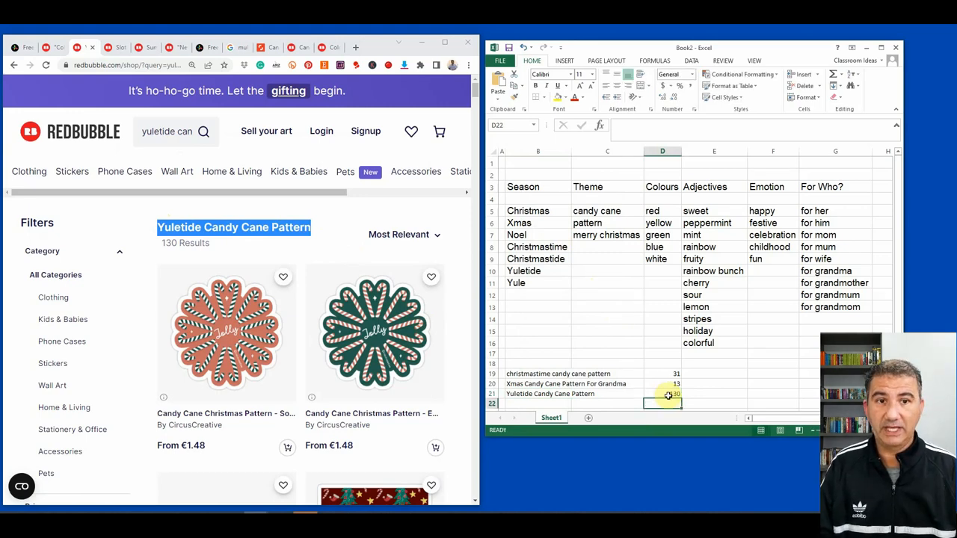
- Replace the Redbubble search phrase with "rainbow candy cane pattern" and run the search
{"action": "left_click", "coordinate": [178, 133]}
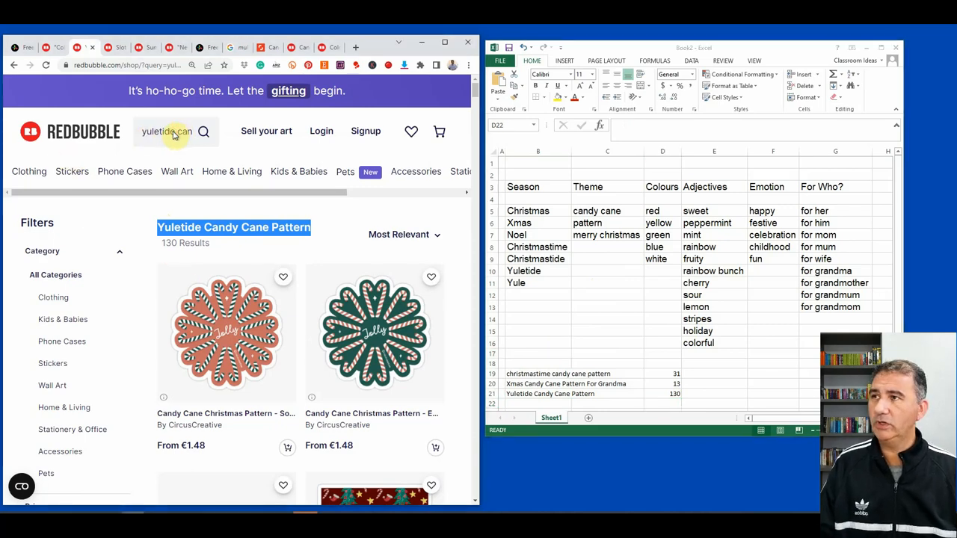
{"action": "left_click", "coordinate": [173, 133]}
{"action": "type", "text": "rainbow candy cane pattern"}
{"action": "key", "text": "Return"}
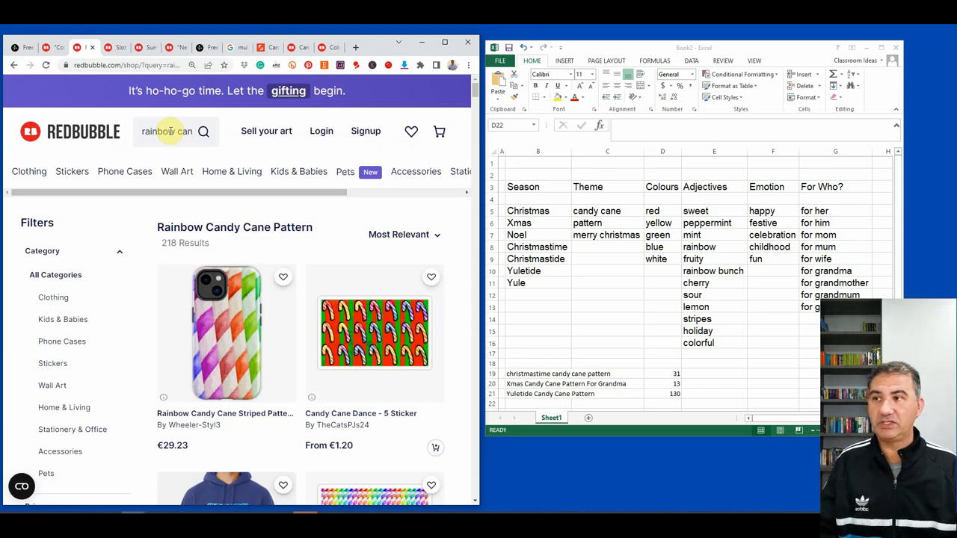
- Record "rainbow candy cane pattern" in cell B22 of the spreadsheet and its result count, 218, in D22
{"action": "left_click", "coordinate": [508, 408]}
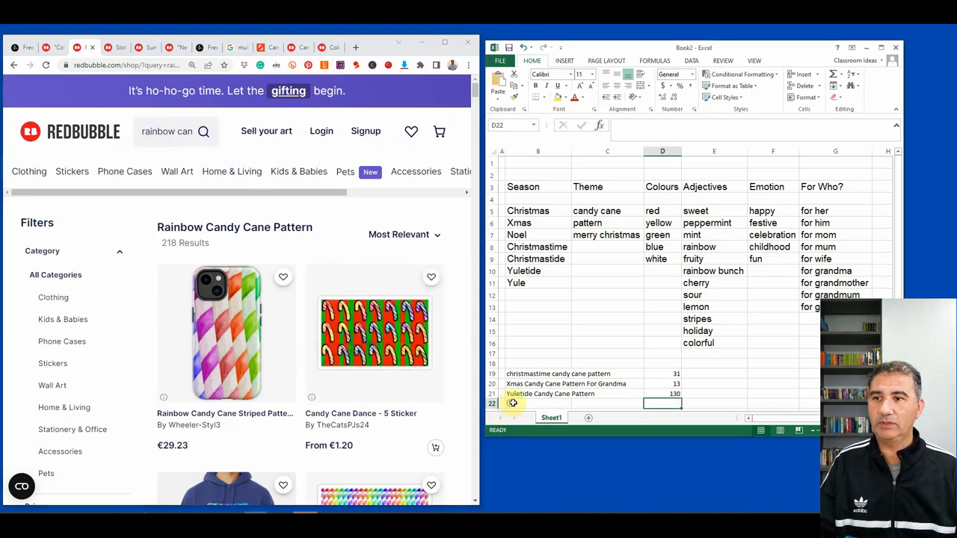
{"action": "type", "text": "rainbow candy cane pattern"}
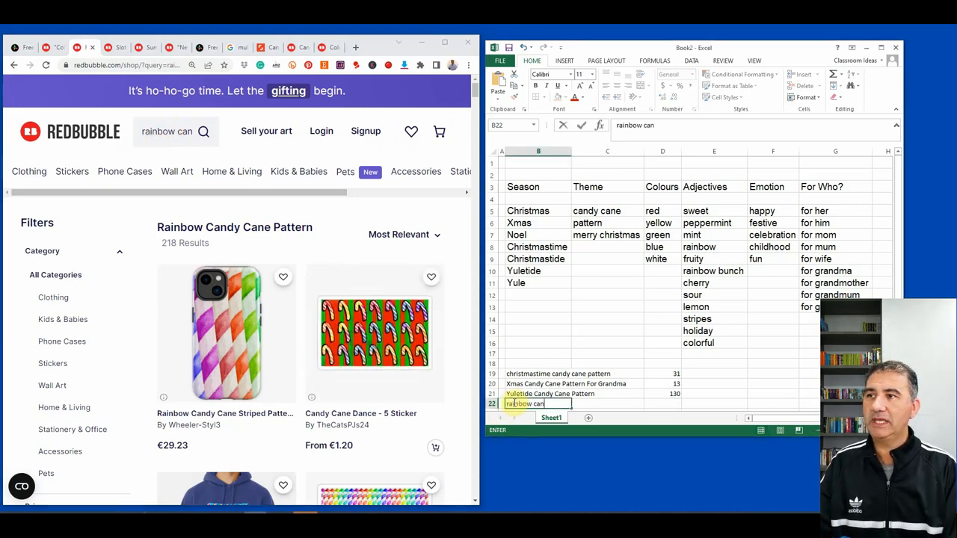
{"action": "key", "text": "Tab"}
{"action": "key", "text": "Tab"}
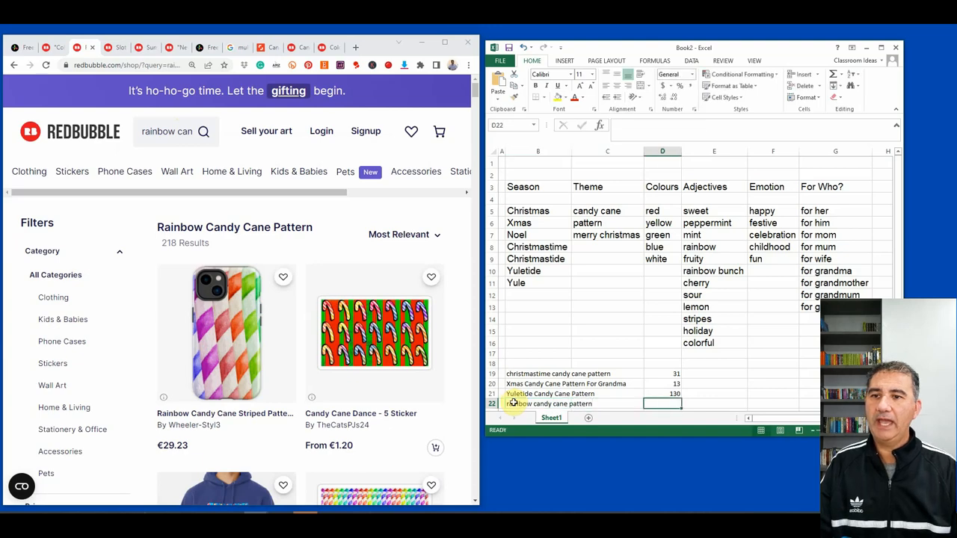
{"action": "type", "text": "218"}
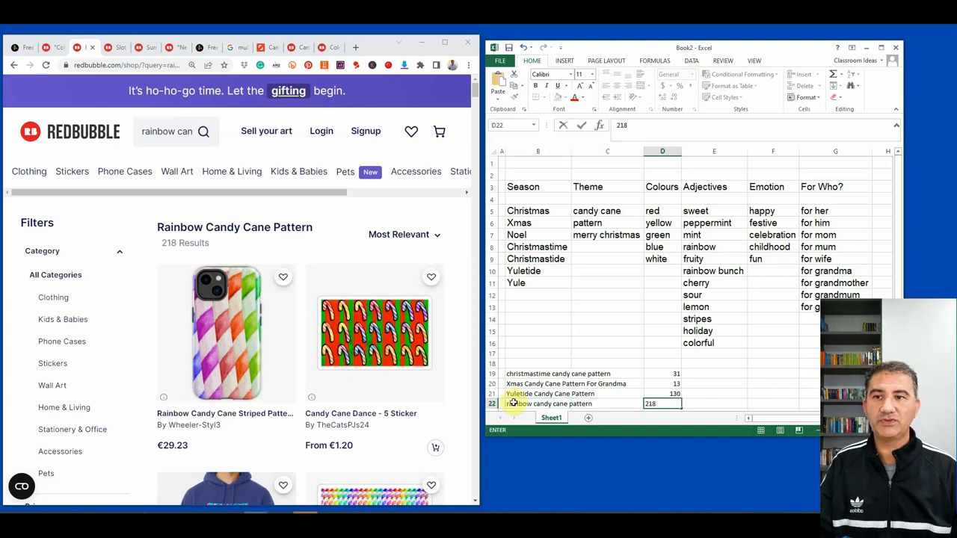
{"action": "key", "text": "Return"}
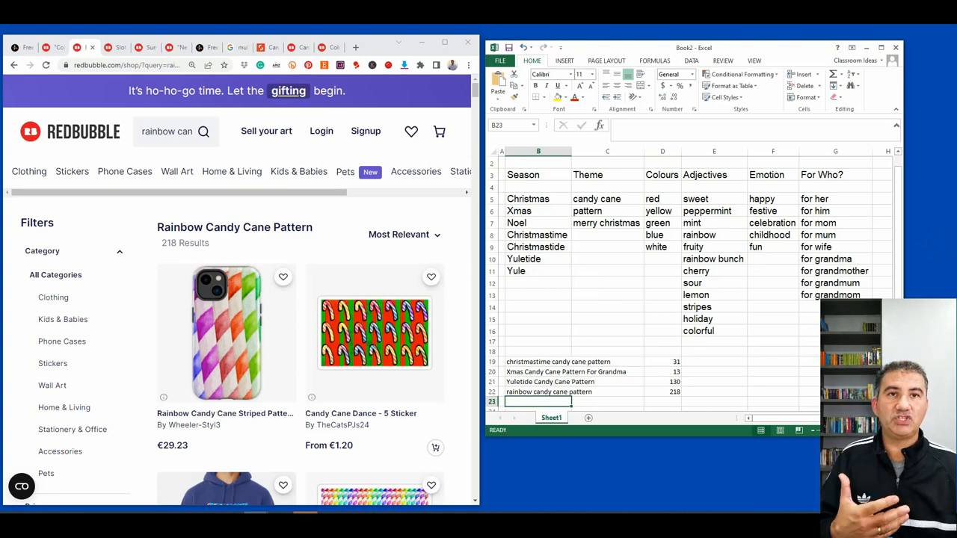
- Bring the Book1 workbook into view and review its numbered list of candy cane search phrases and their result counts
{"action": "left_click_drag", "start_coordinate": [956, 44], "coordinate": [610, 46]}
{"action": "left_click_drag", "start_coordinate": [705, 39], "coordinate": [573, 43]}
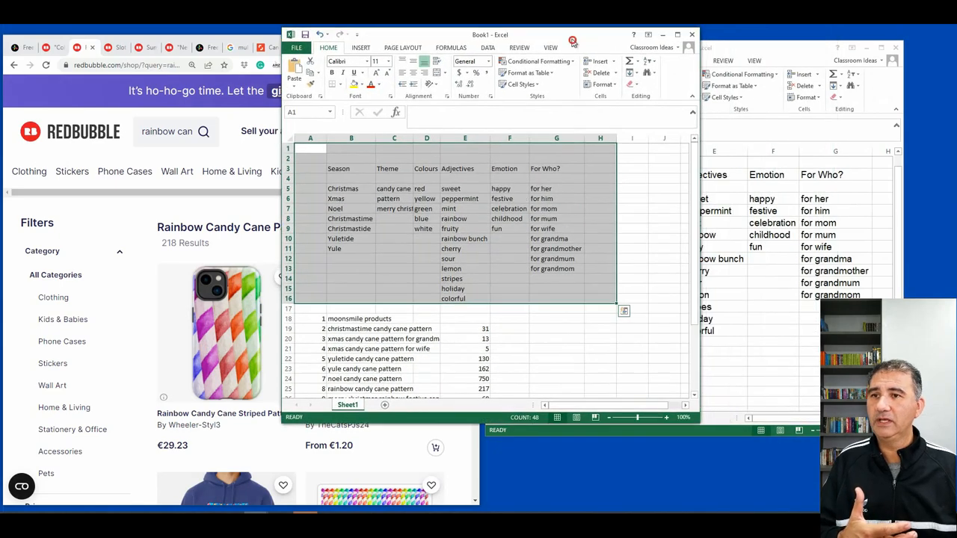
{"action": "scroll", "coordinate": [677, 211], "scroll_direction": "down", "scroll_amount": 4}
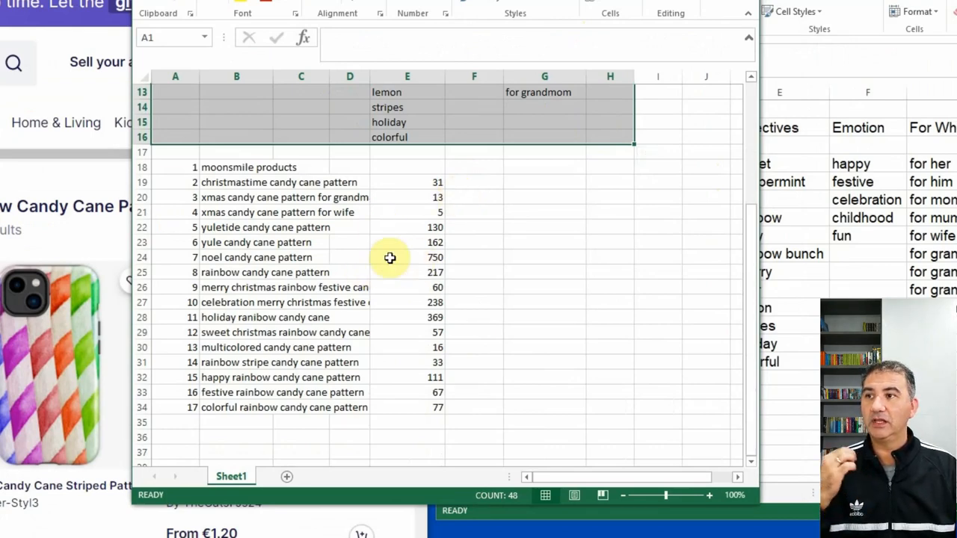
{"action": "left_click", "coordinate": [228, 257]}
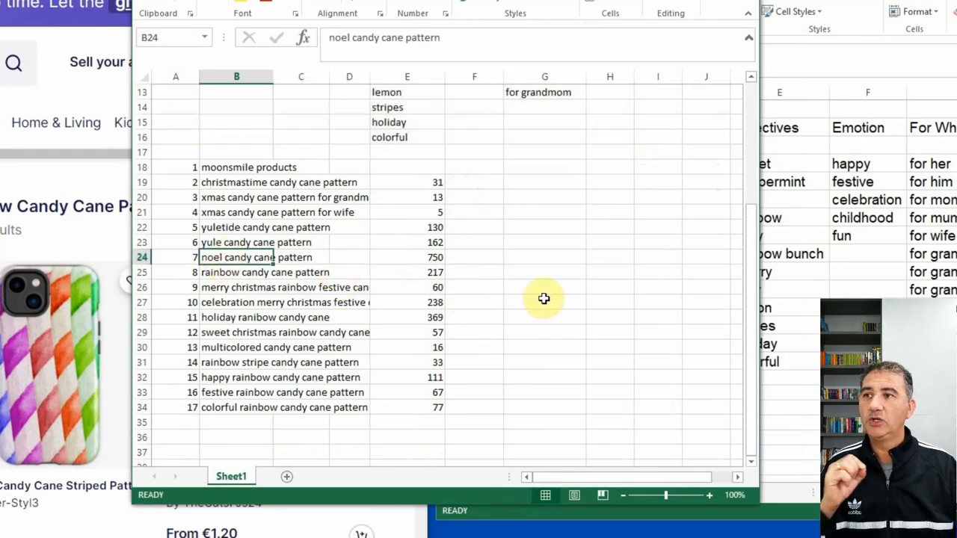
{"action": "left_click", "coordinate": [436, 255]}
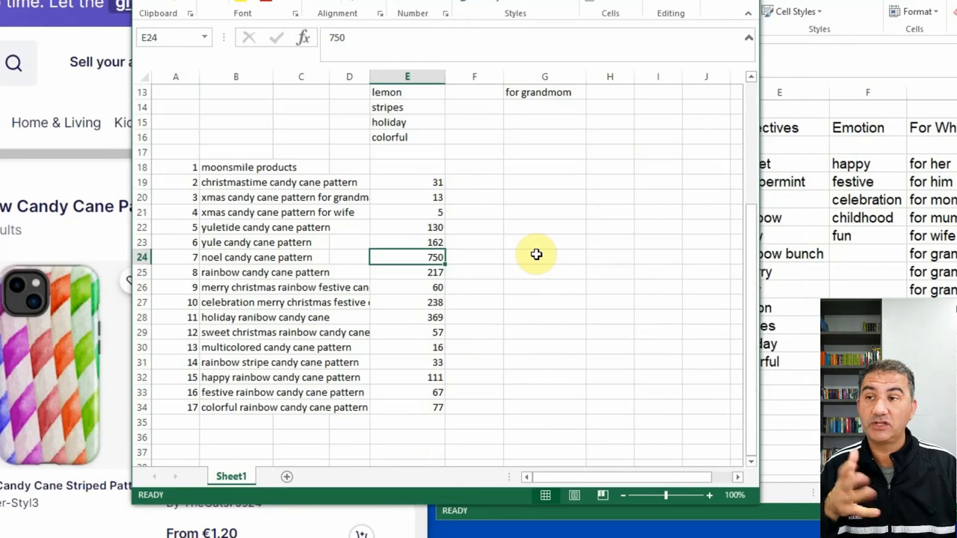
{"action": "left_click", "coordinate": [213, 302]}
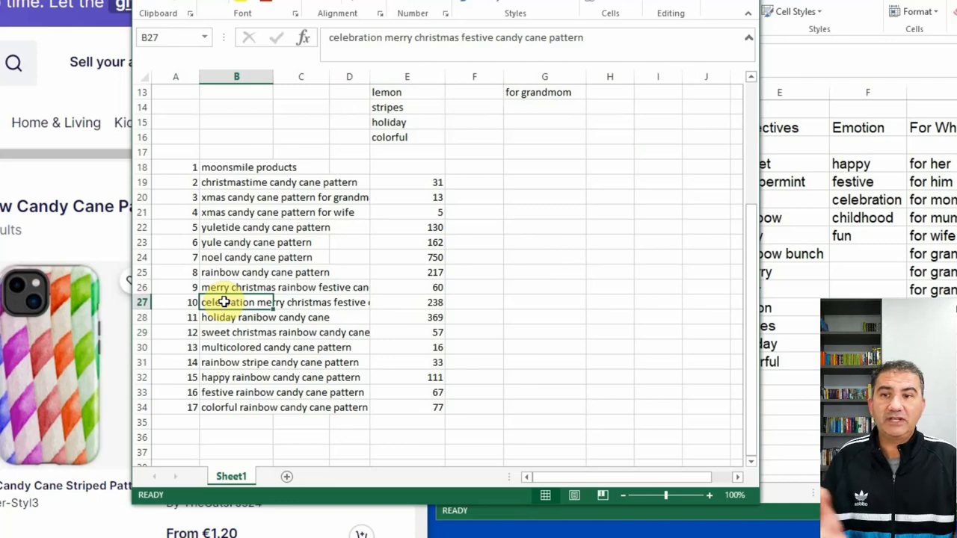
{"action": "left_click", "coordinate": [223, 321]}
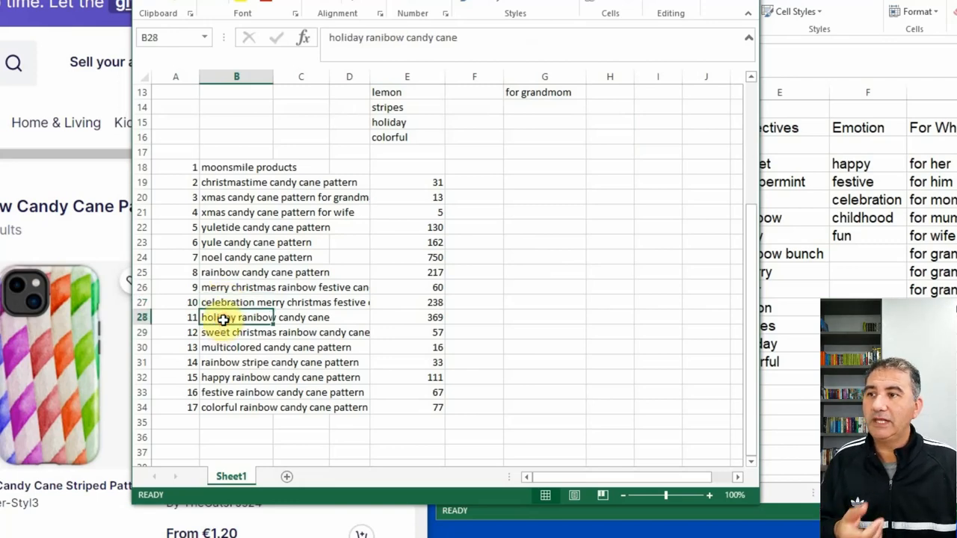
{"action": "left_click", "coordinate": [205, 334]}
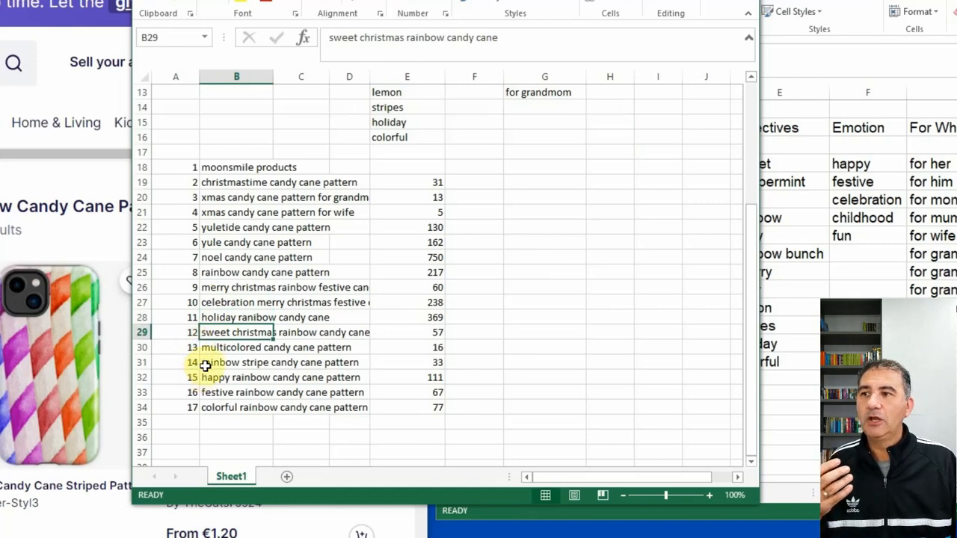
{"action": "left_click", "coordinate": [204, 364]}
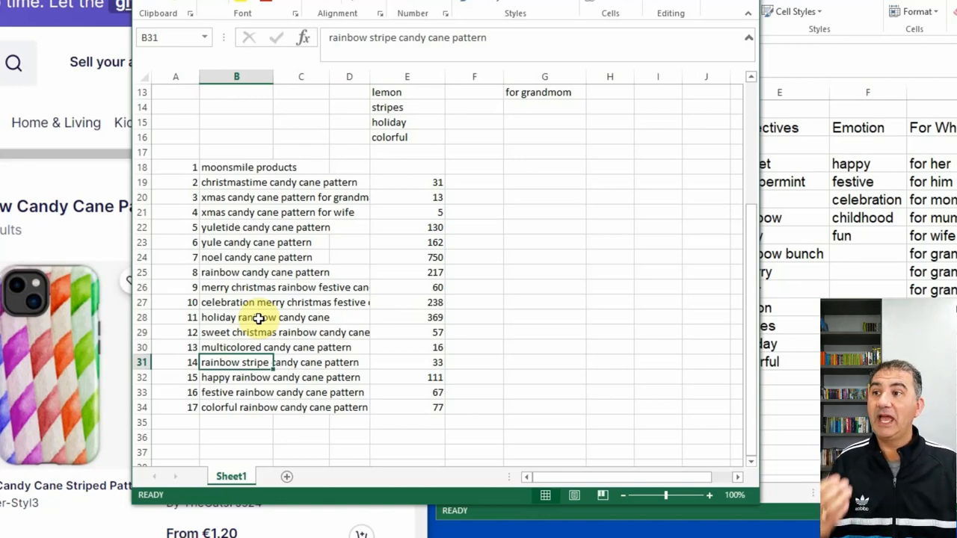
{"action": "left_click", "coordinate": [231, 166]}
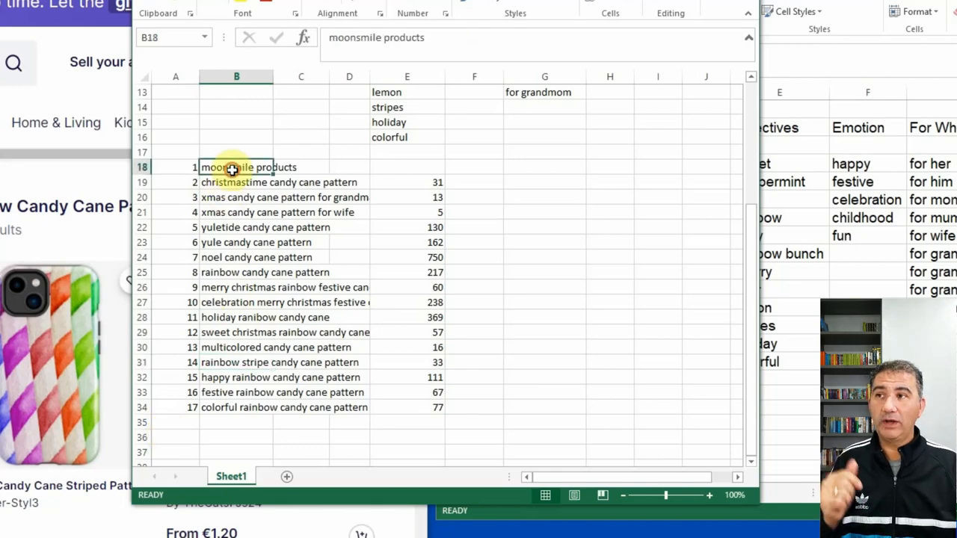